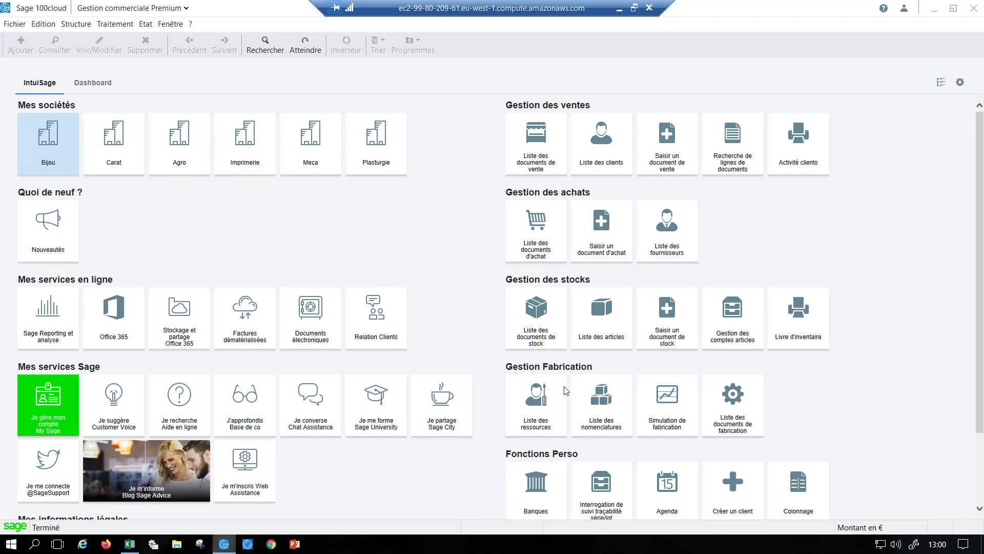
- Open the article list and browse the Objets précieux catalogue category, then return to all articles
click(76, 24)
click(87, 51)
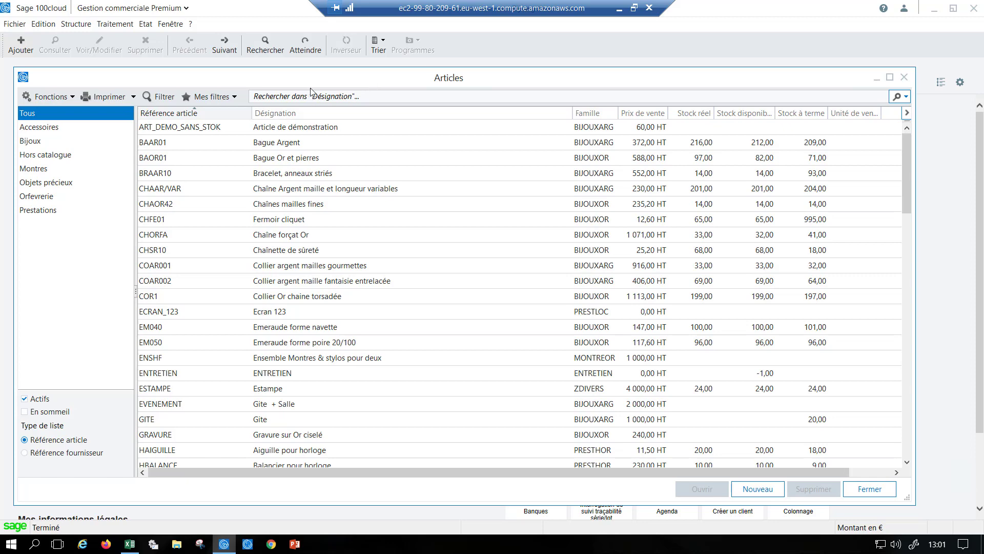
drag(323, 83, 331, 86)
click(83, 161)
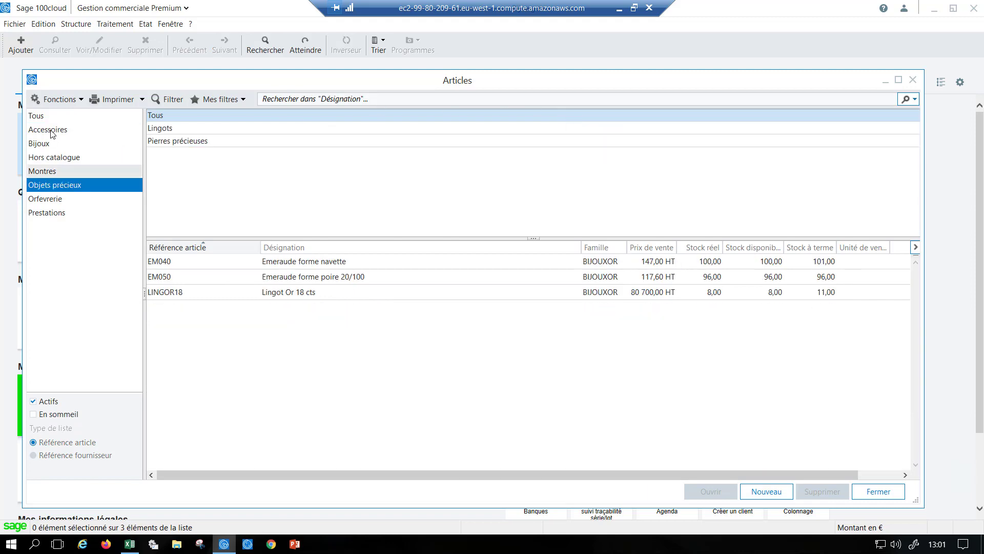
click(82, 184)
click(51, 117)
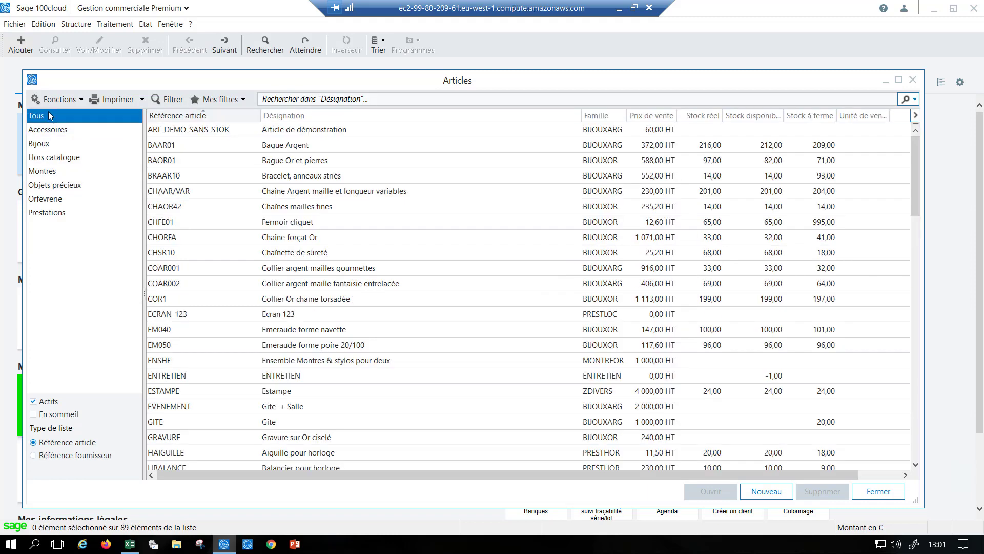
- Open the resource list and review the Personnel, Outil et Matériel and Machine resources
click(79, 26)
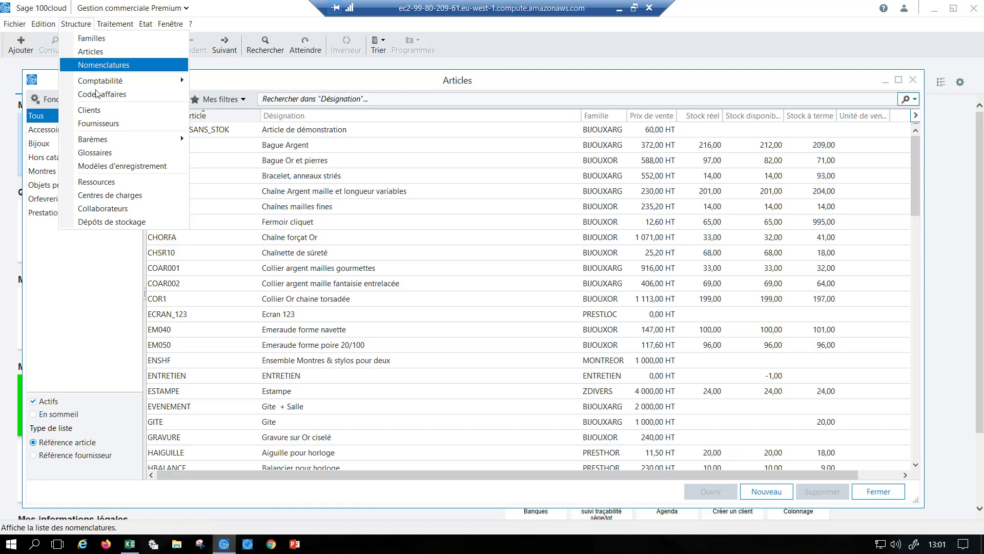
click(107, 182)
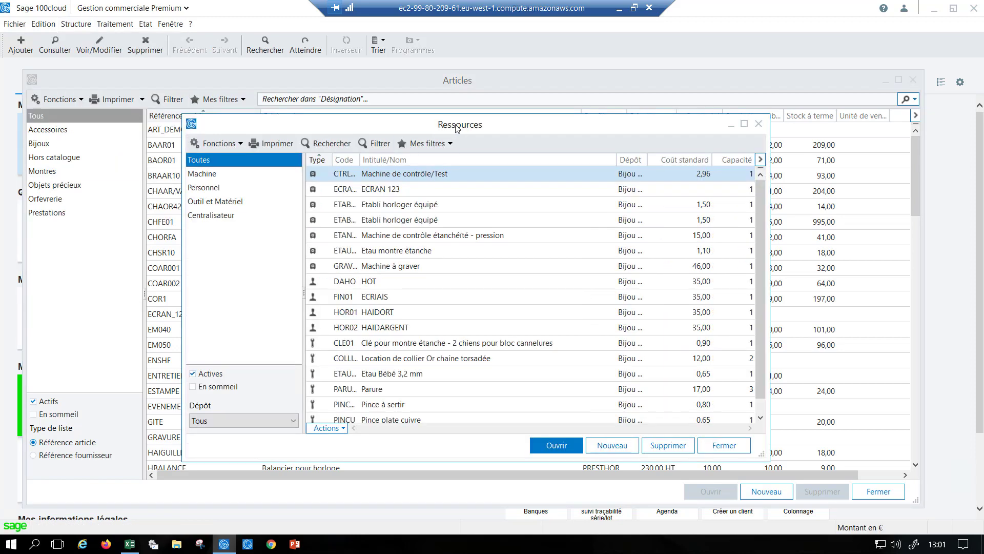
click(268, 180)
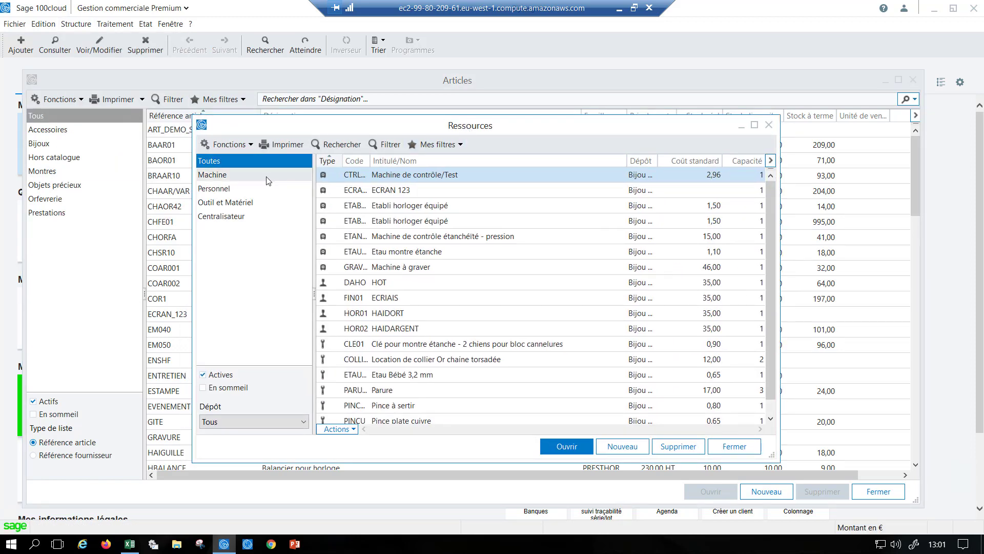
click(262, 190)
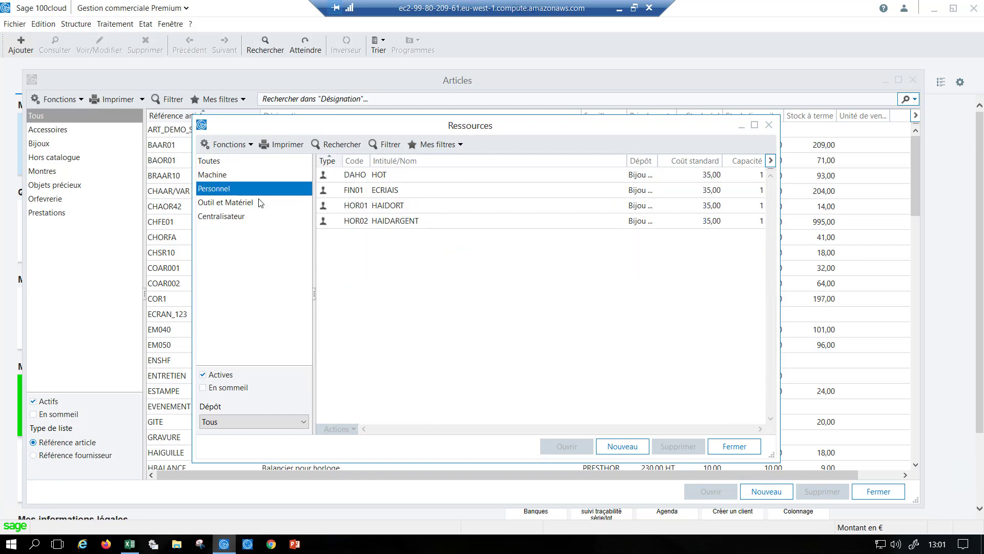
click(260, 203)
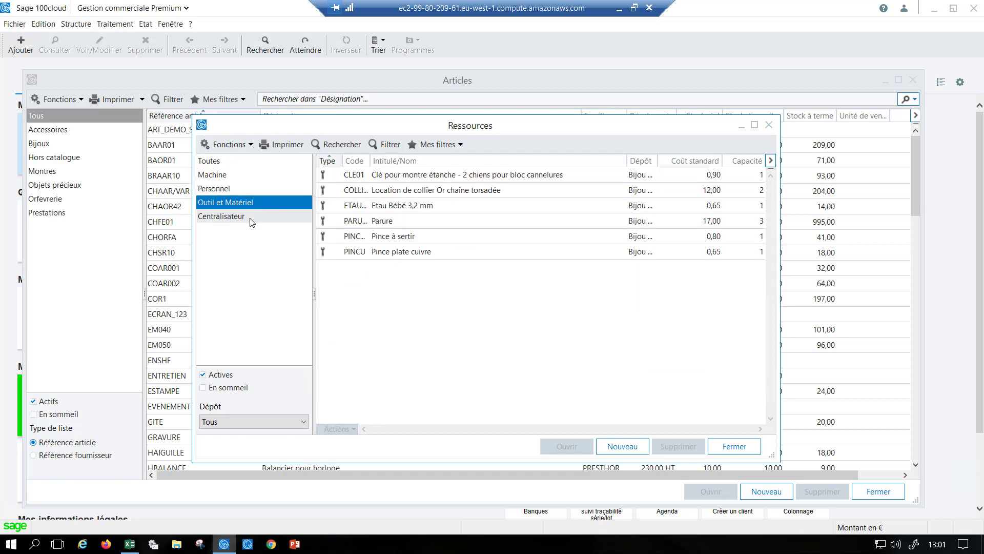
click(240, 177)
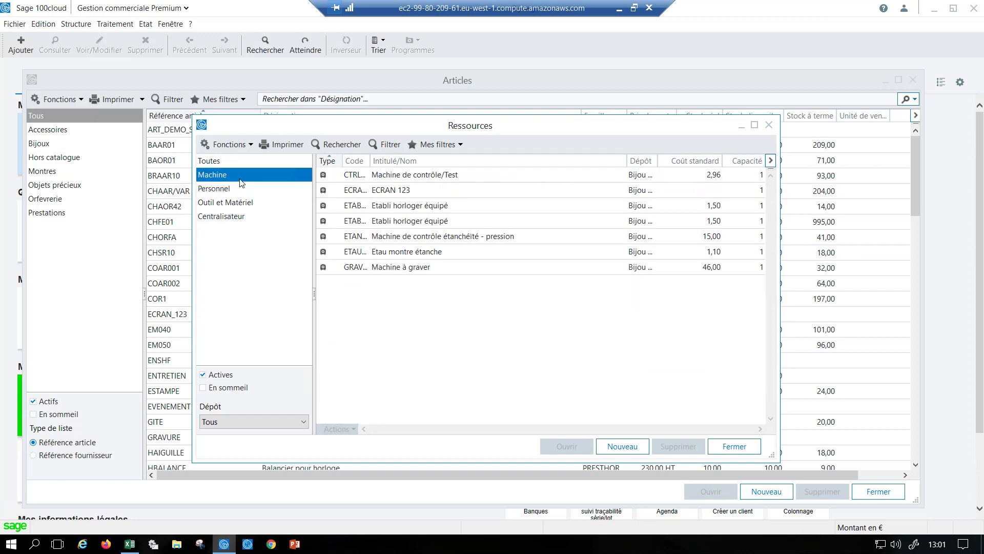
- Examine the identification details and calendar of machine resource CTRL01, then close its record
double_click(369, 177)
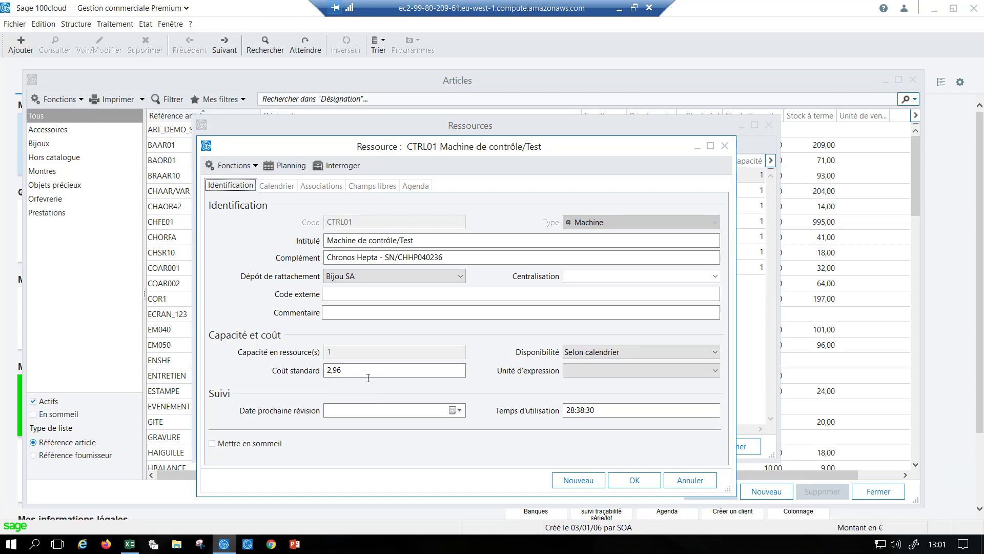
click(289, 190)
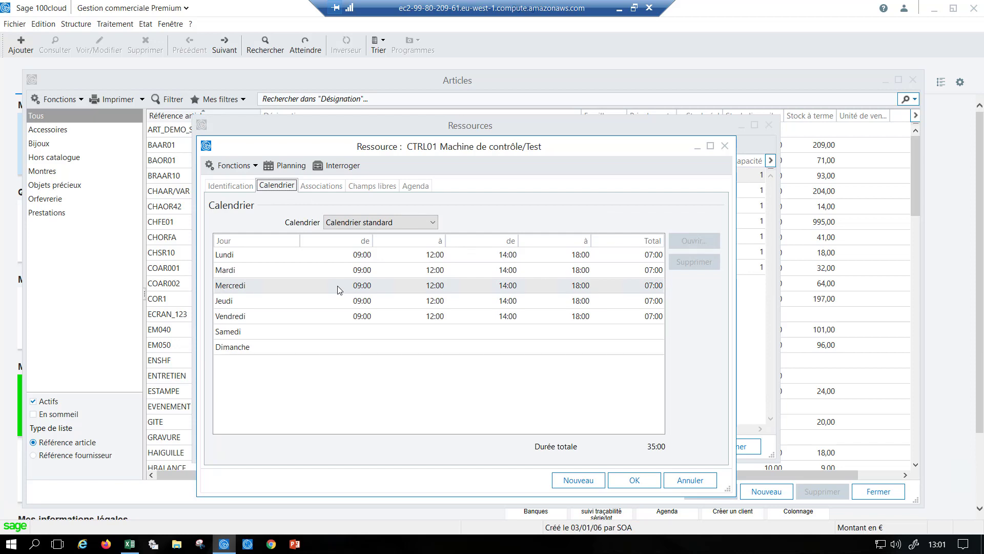
key(Escape)
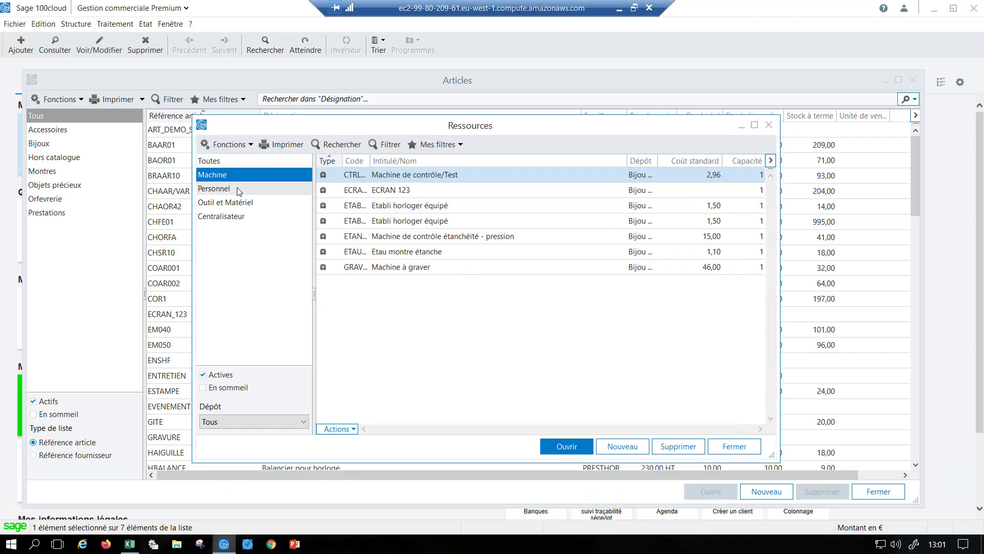
- Review personnel resource FIN01's calendar, identification and standard cost, then close its record and the resource and article lists
click(226, 188)
double_click(373, 192)
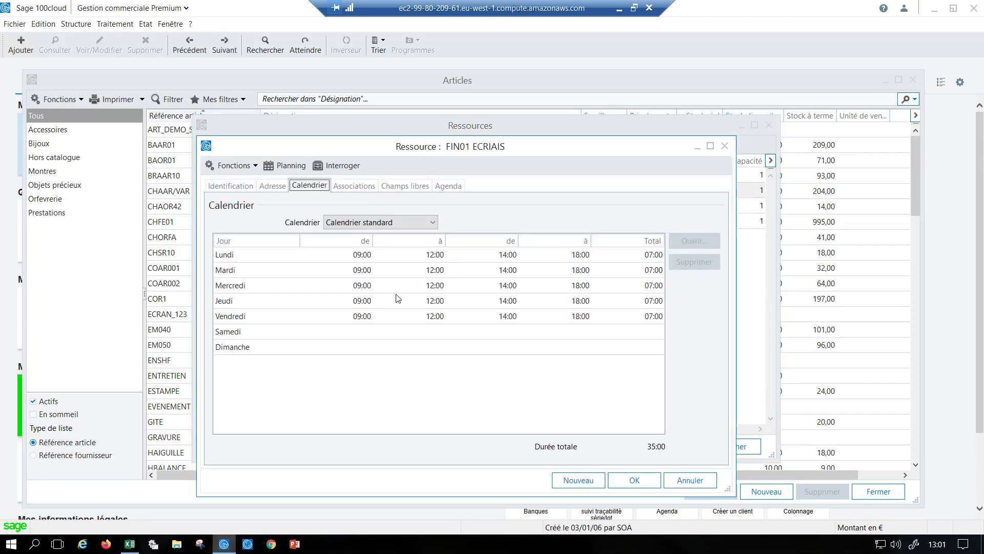
click(268, 190)
click(231, 185)
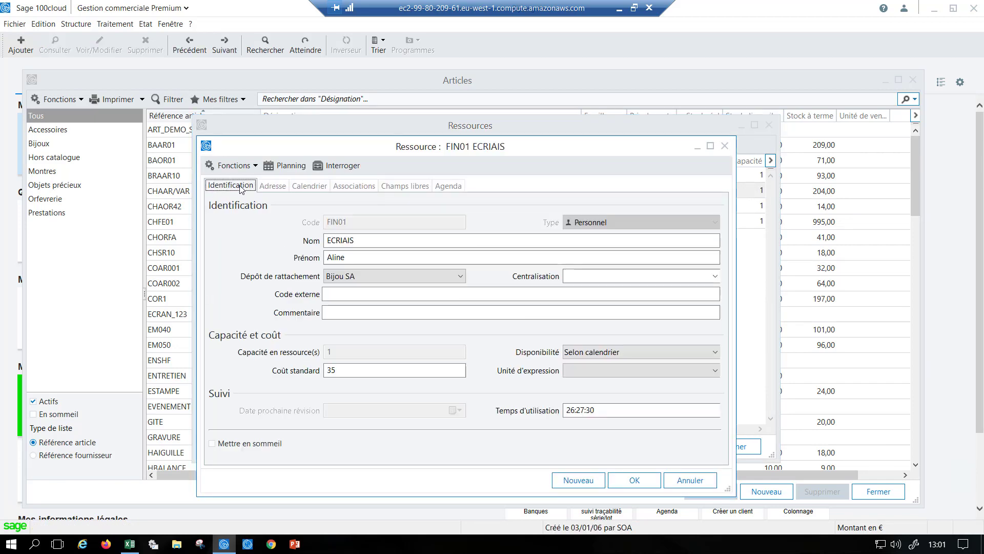
click(359, 374)
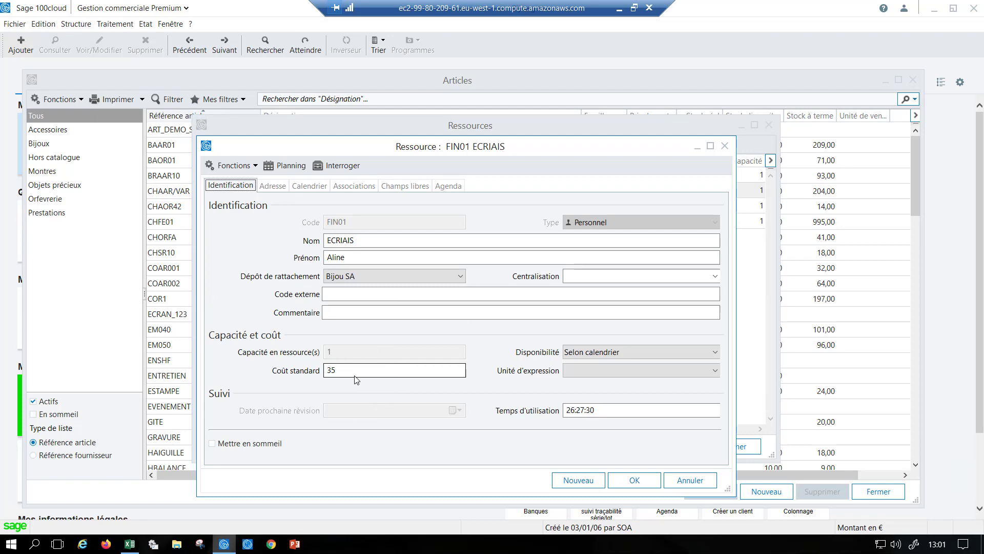
click(724, 147)
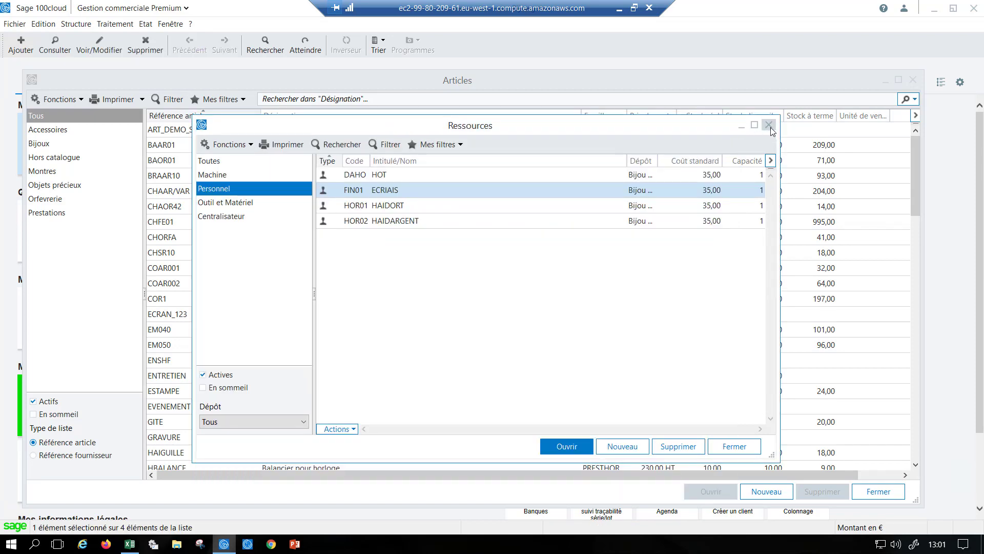
click(769, 125)
click(913, 80)
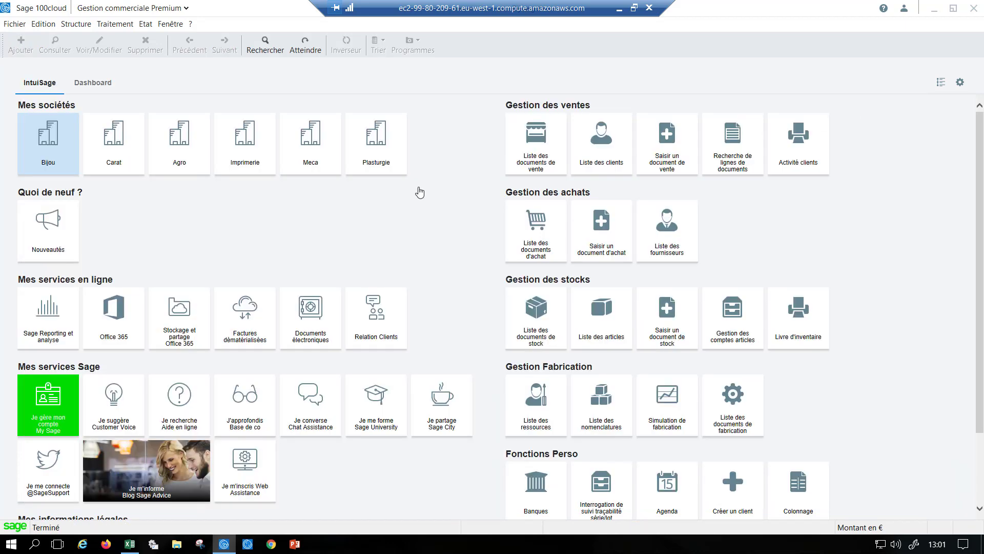
- Open the bill of materials list (Nomenclatures) and show only the Fabrication type
click(76, 25)
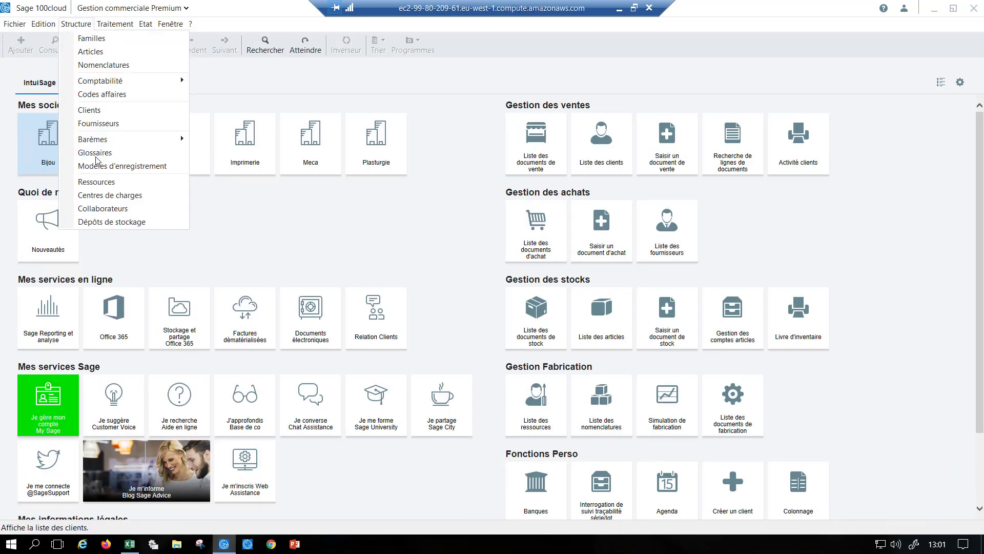
click(99, 71)
drag(403, 134, 361, 135)
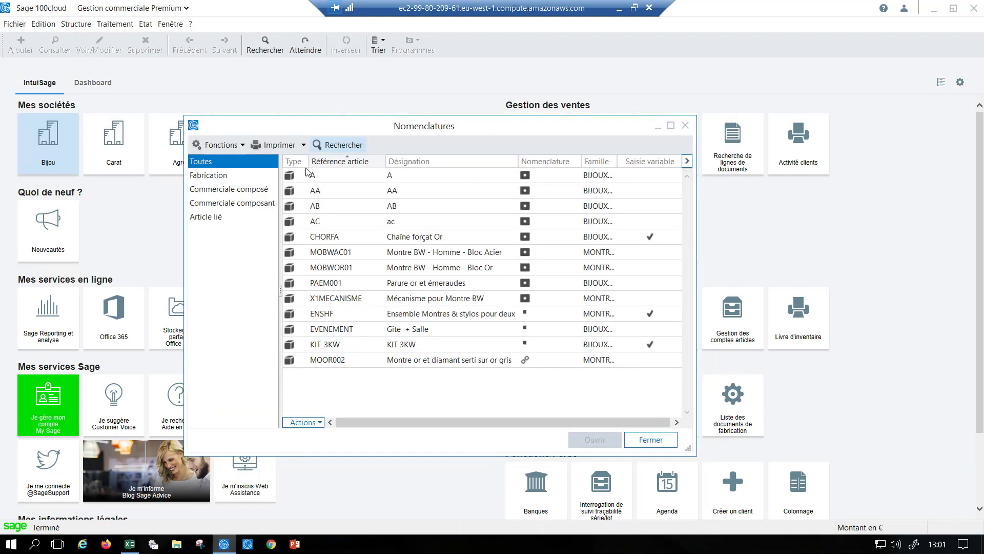
key(Down)
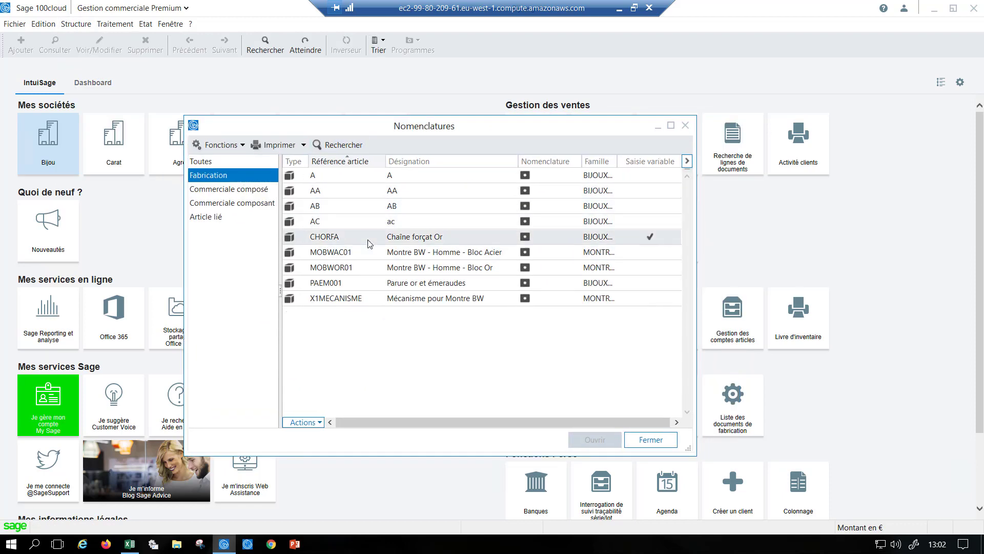
- Open the CHORFA bill of materials, check its composition and economic quantity, and close it
double_click(369, 243)
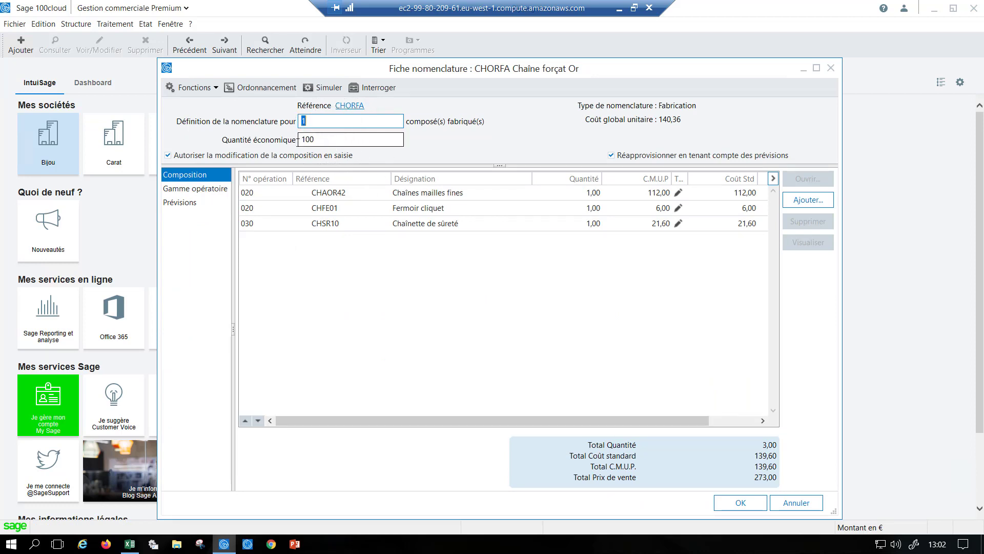
click(299, 140)
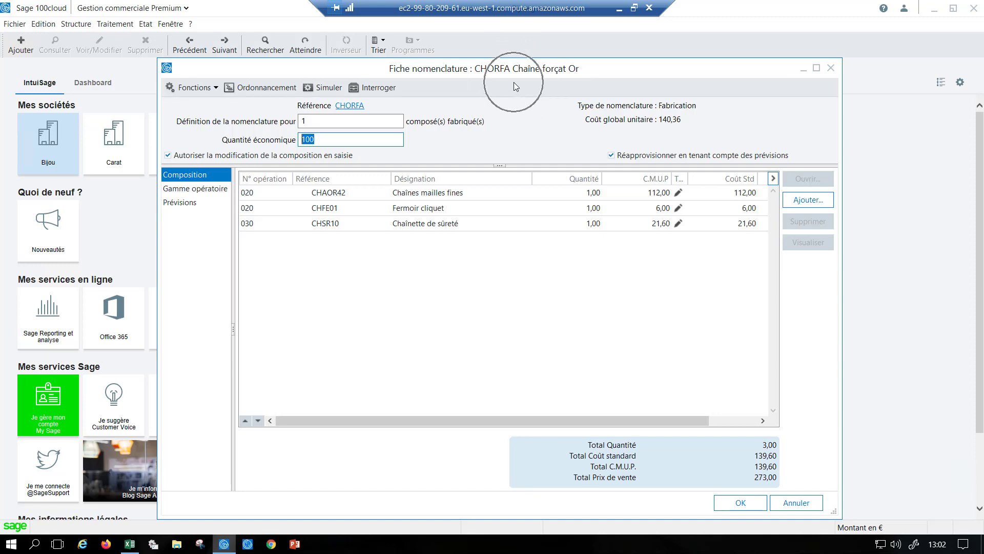
key(Escape)
- Open the MOBWAC01 bill of materials and examine operations 005, 010 and 020 in its operating routing (Gamme opératoire)
double_click(406, 249)
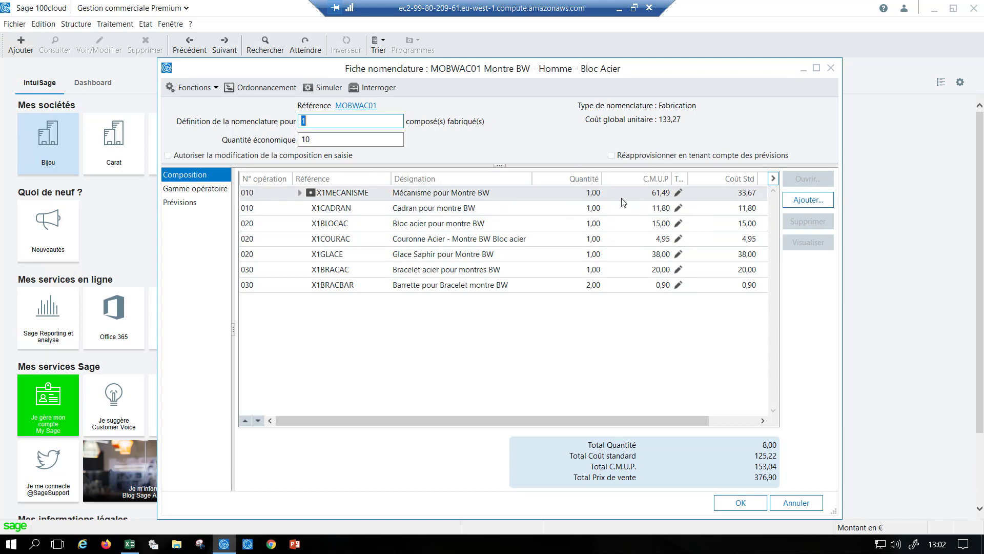
click(586, 206)
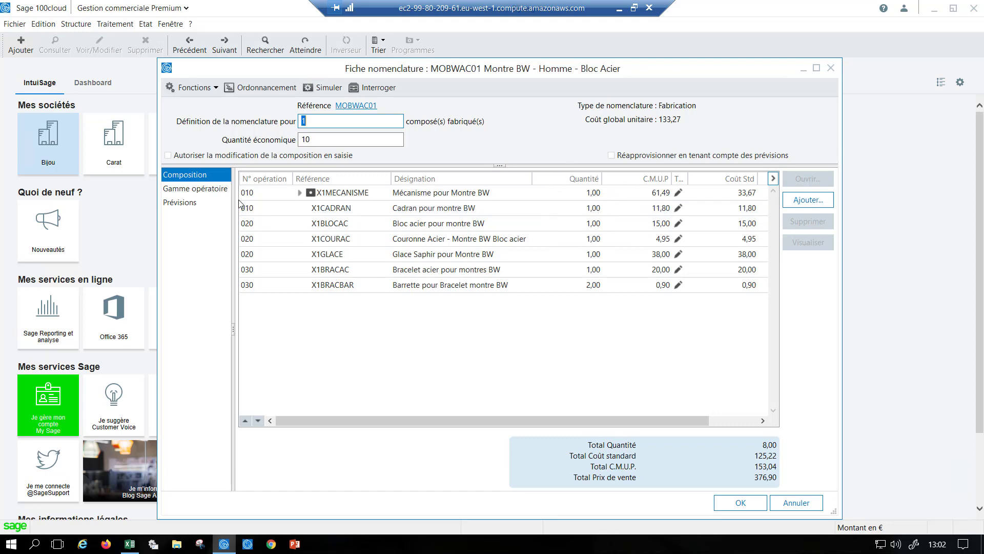
click(212, 195)
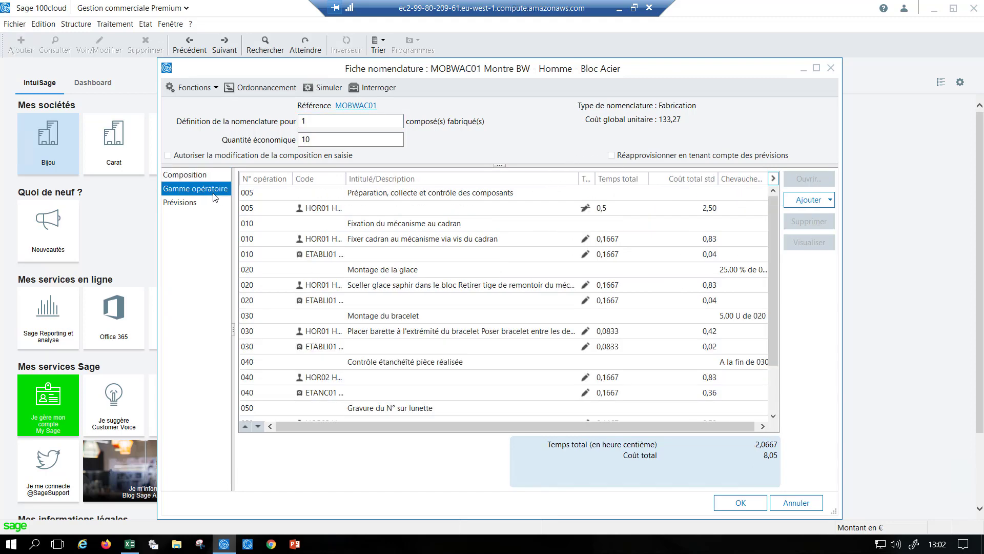
shift+click(328, 208)
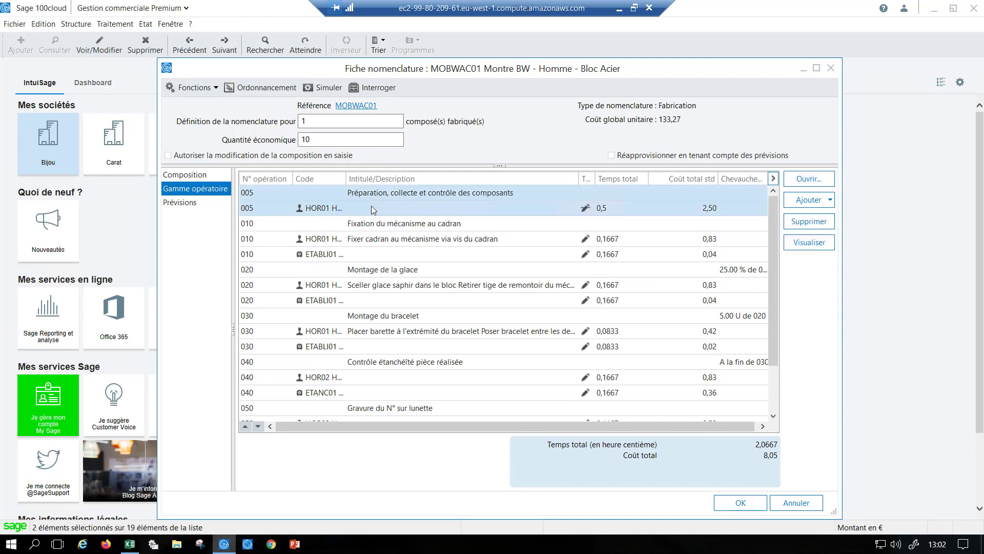
click(379, 223)
shift+click(379, 253)
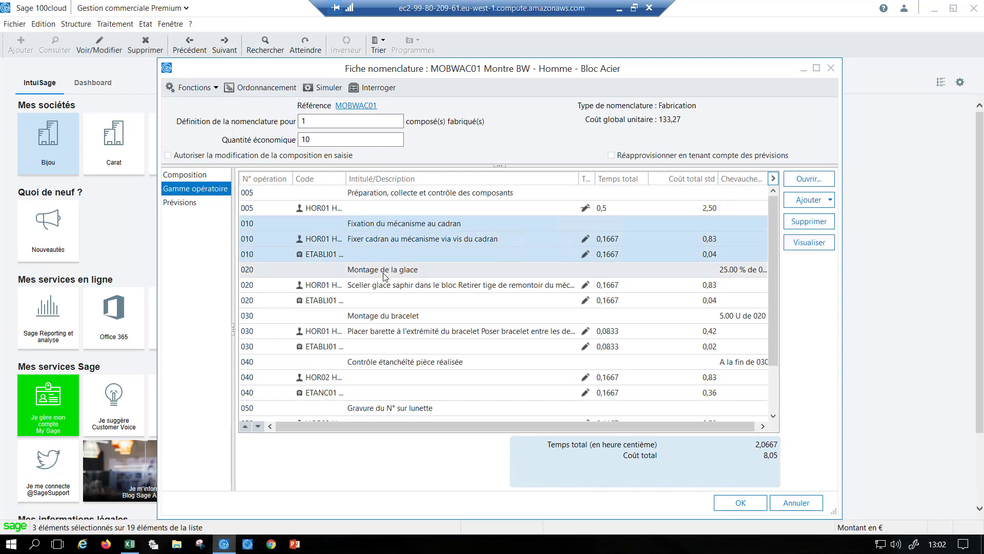
click(382, 269)
shift+click(388, 300)
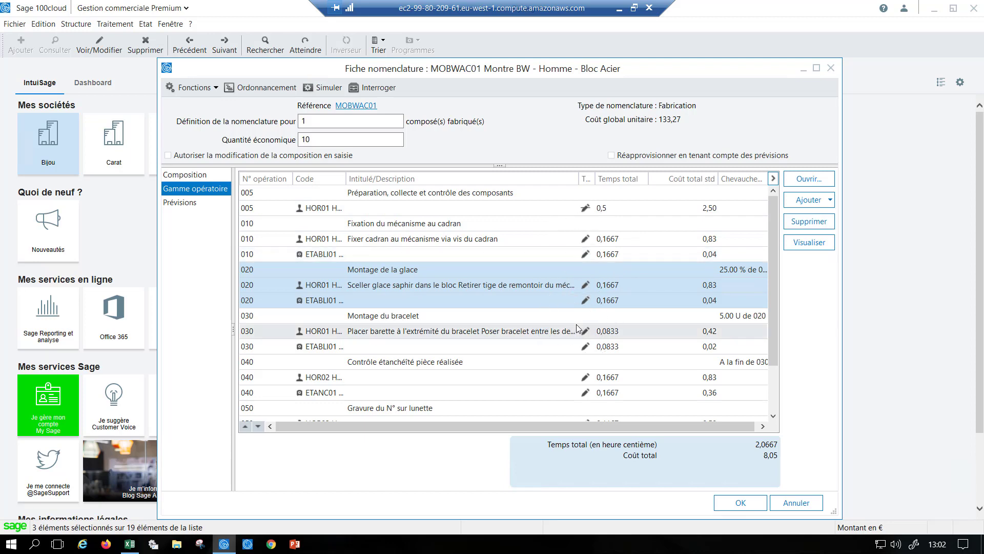
- Expand the X1MECANISME sub-assembly in MOBWAC01's composition and select it together with its components
click(202, 177)
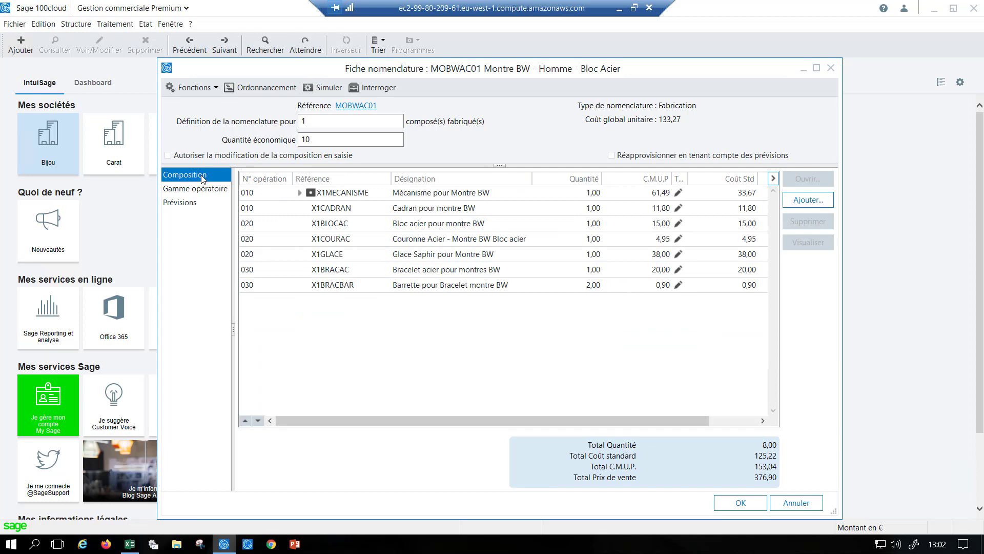
click(300, 193)
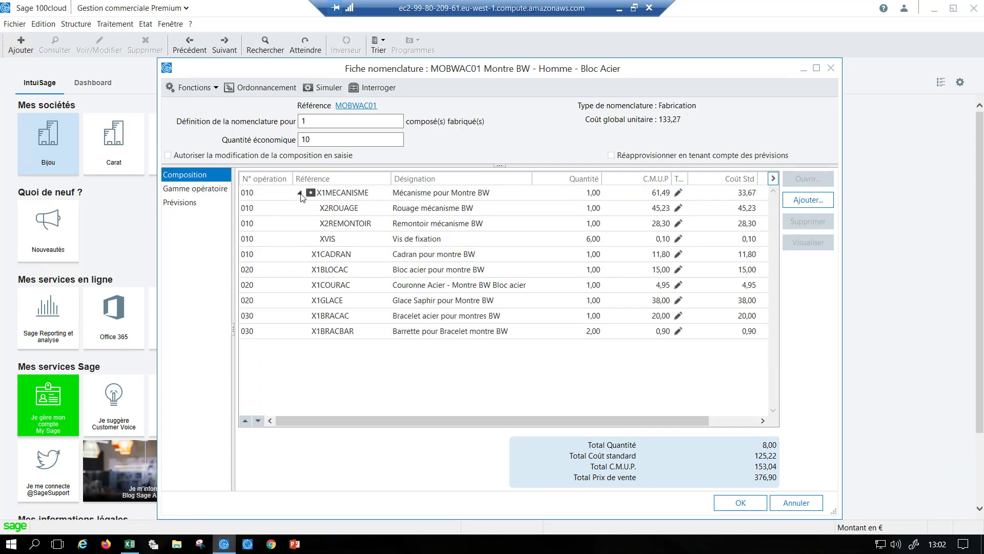
click(303, 198)
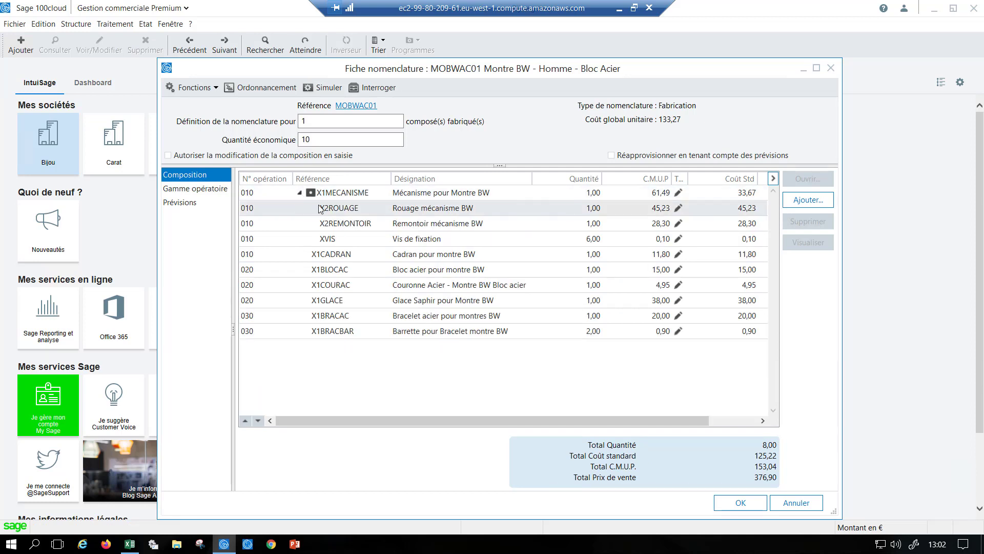
shift+click(333, 241)
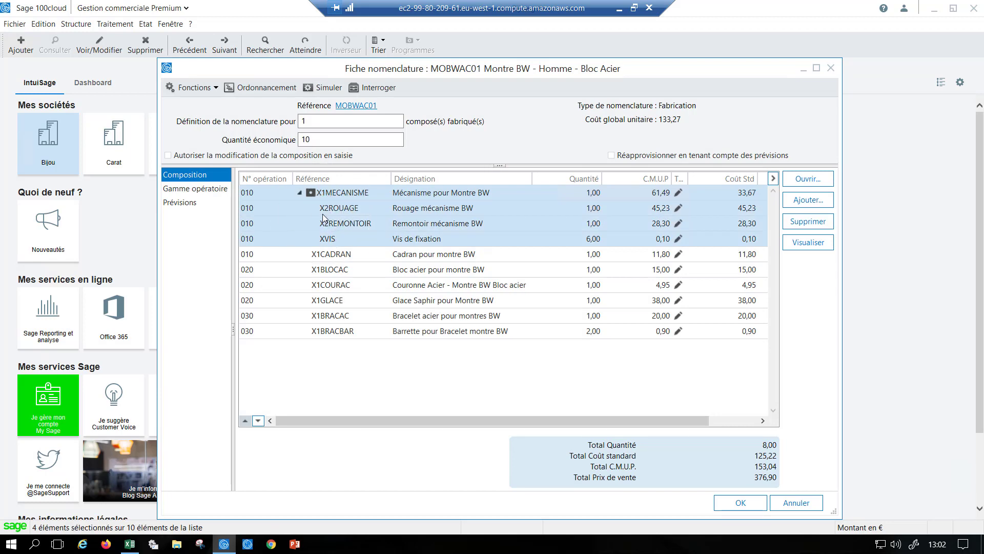
- Review MOBWAC01's operating routing and monthly production forecasts, then return to its composition
click(198, 189)
click(435, 263)
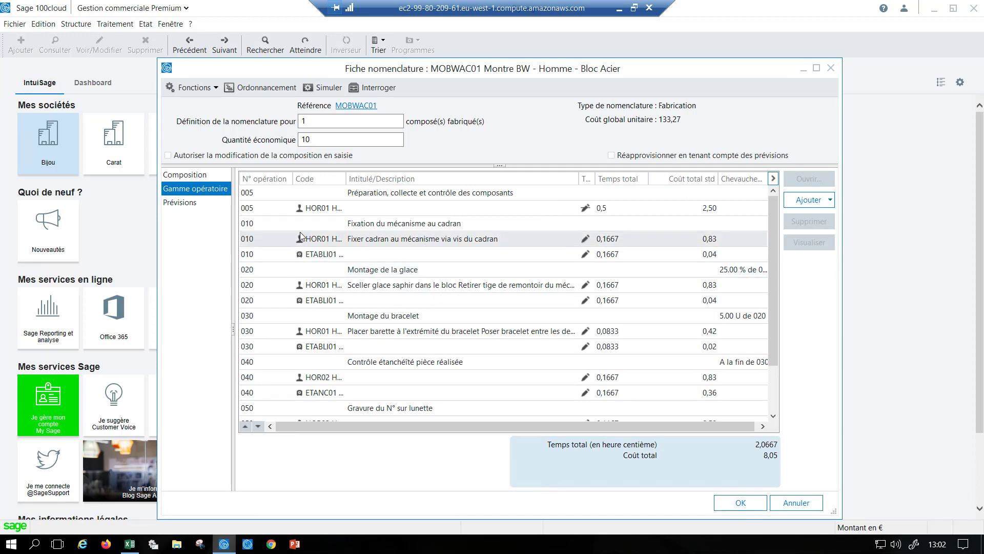
click(180, 202)
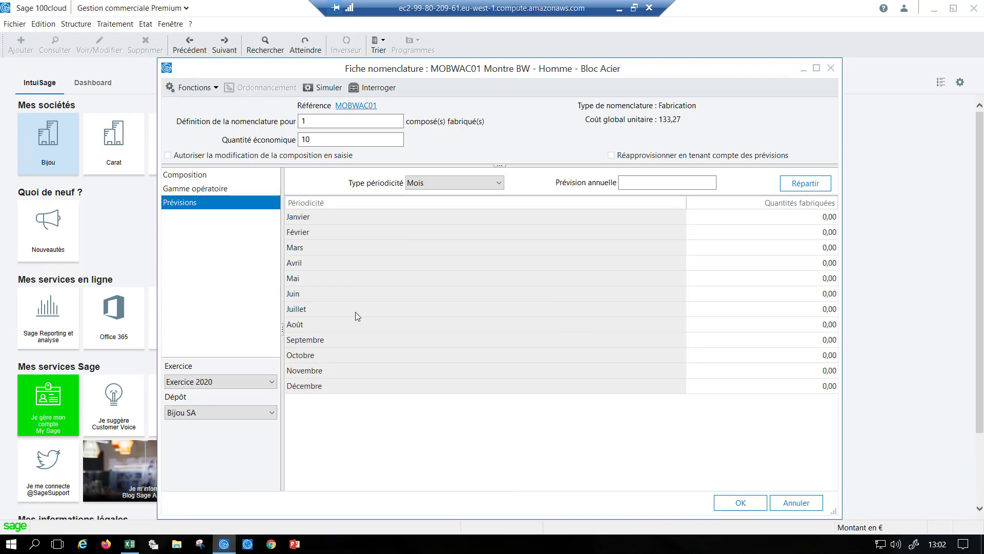
click(238, 180)
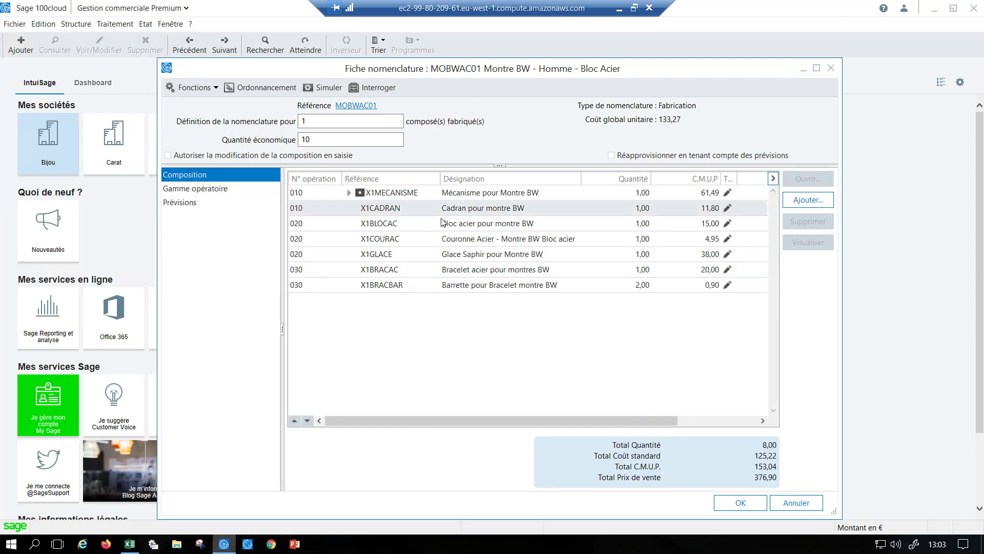
- Open MOBWAC01's scheduling chart (Ordonnancement), check the time slots of operations 005 and 010, and close it
click(270, 90)
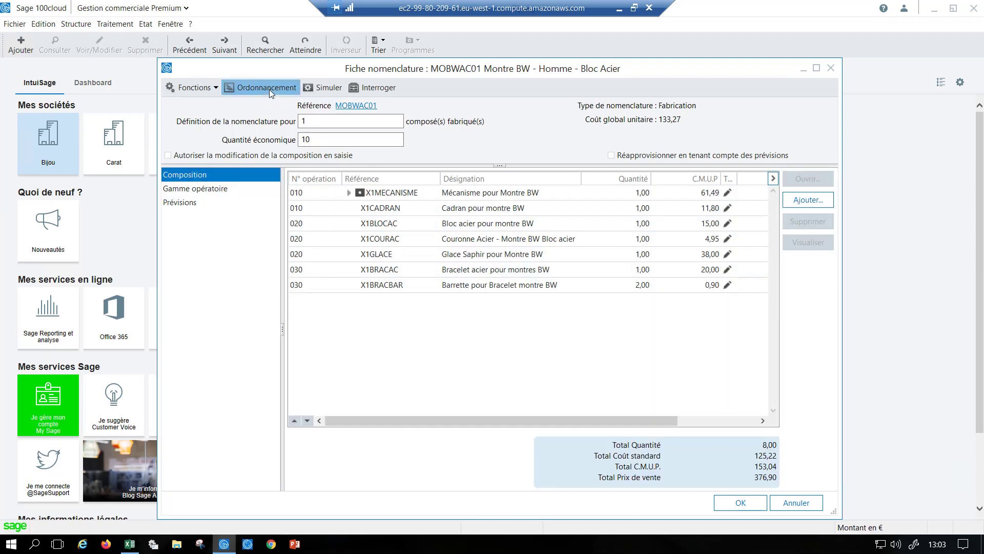
mouse_move(225, 233)
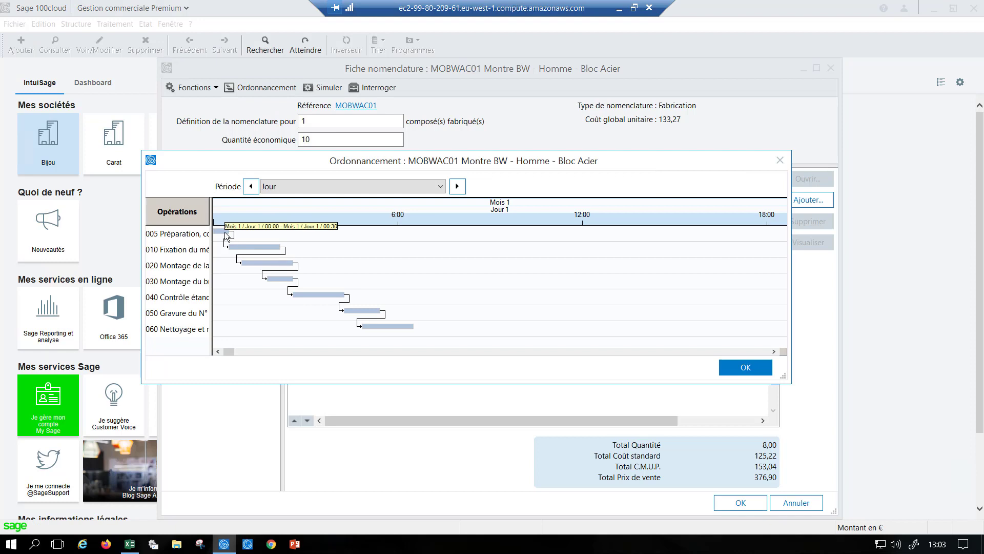
key(ctrl)
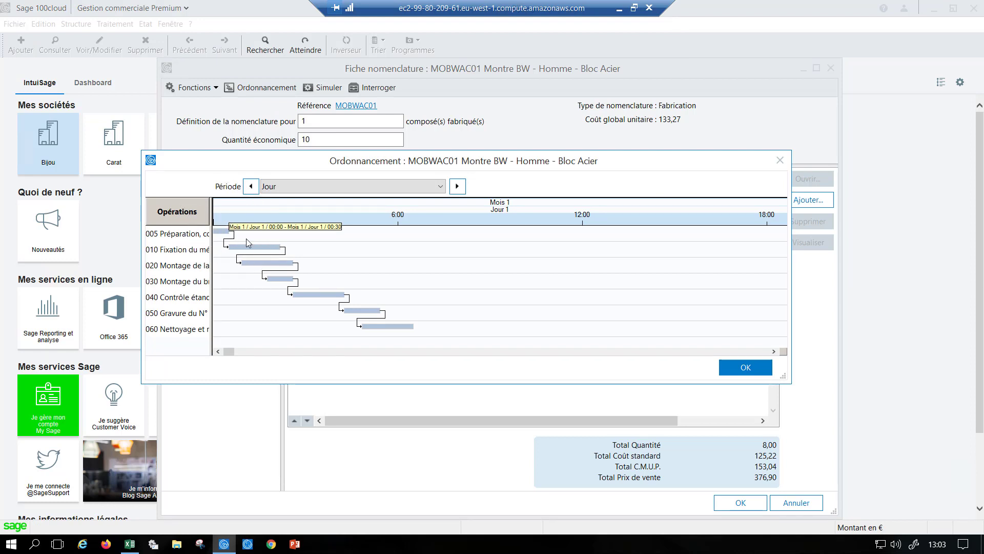
key(ctrl)
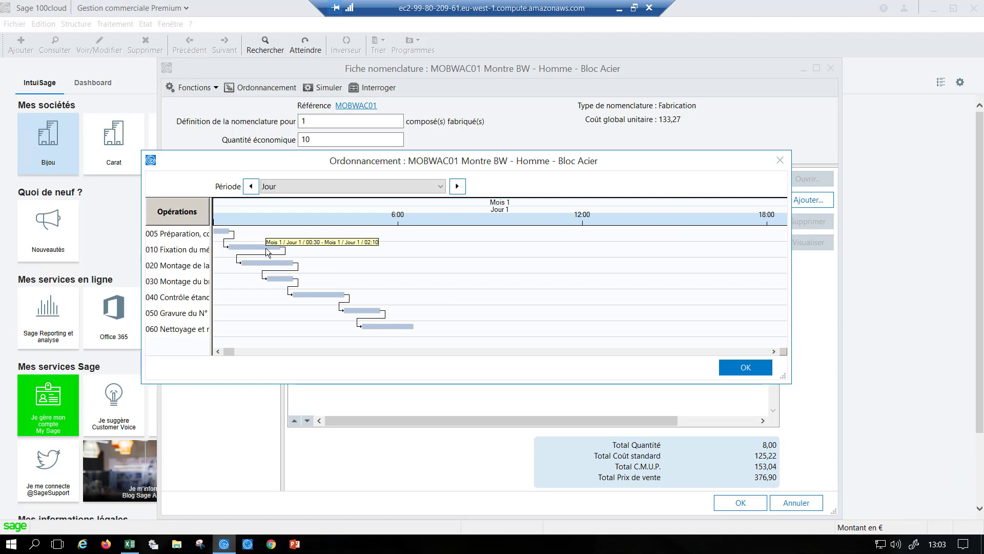
click(747, 368)
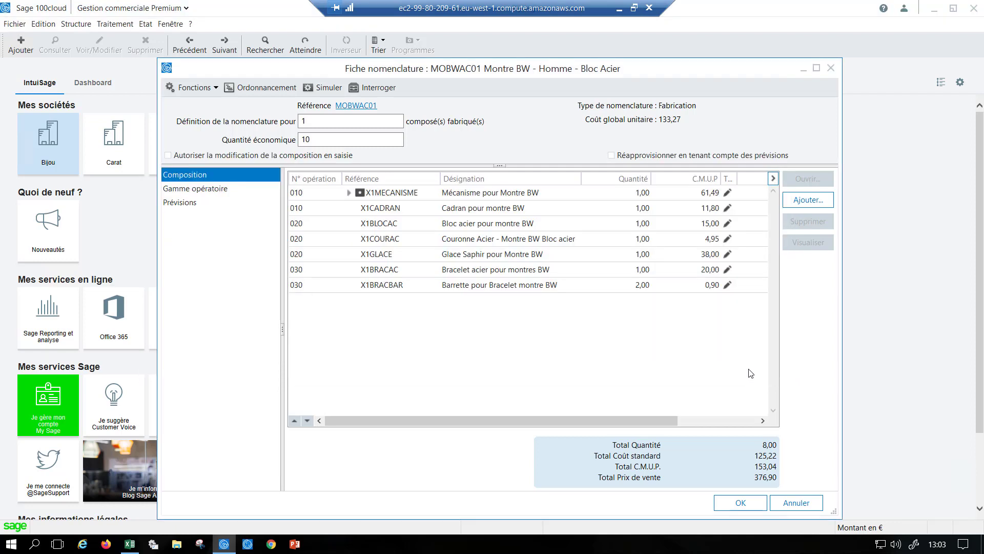
- Run a manufacturing simulation of MOBWAC01 for 010220 to 290220 in the Bijou SA depot with a simulated quantity of 50
click(322, 89)
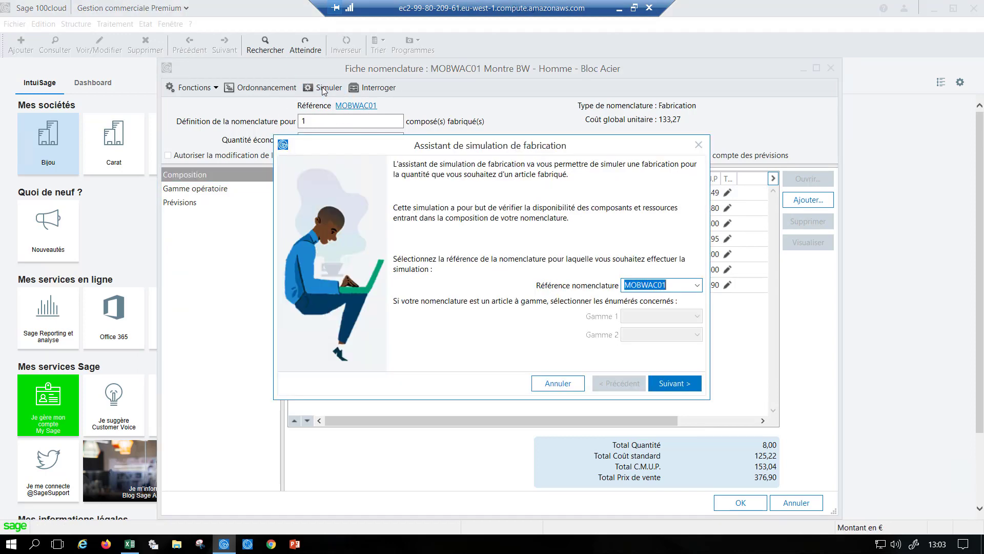
click(676, 379)
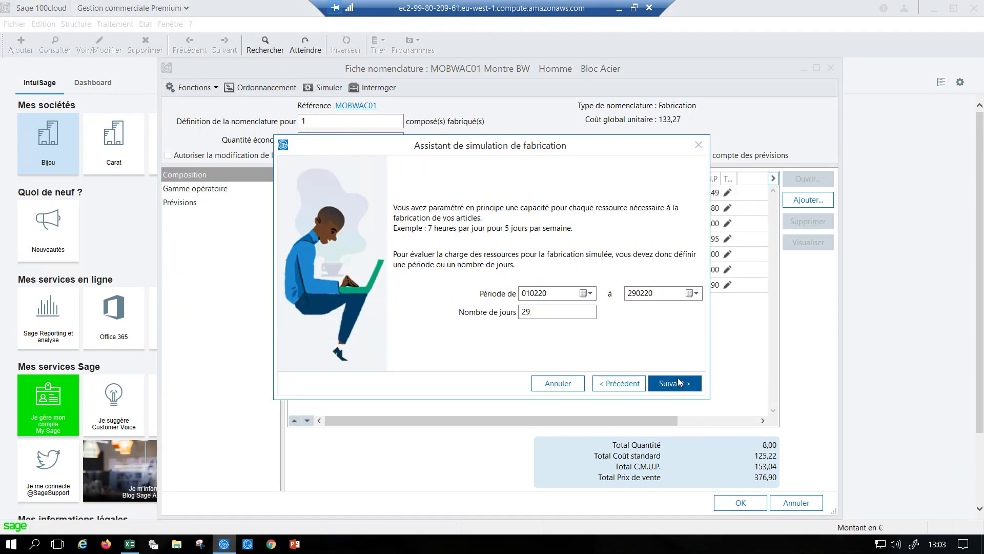
key(Tab)
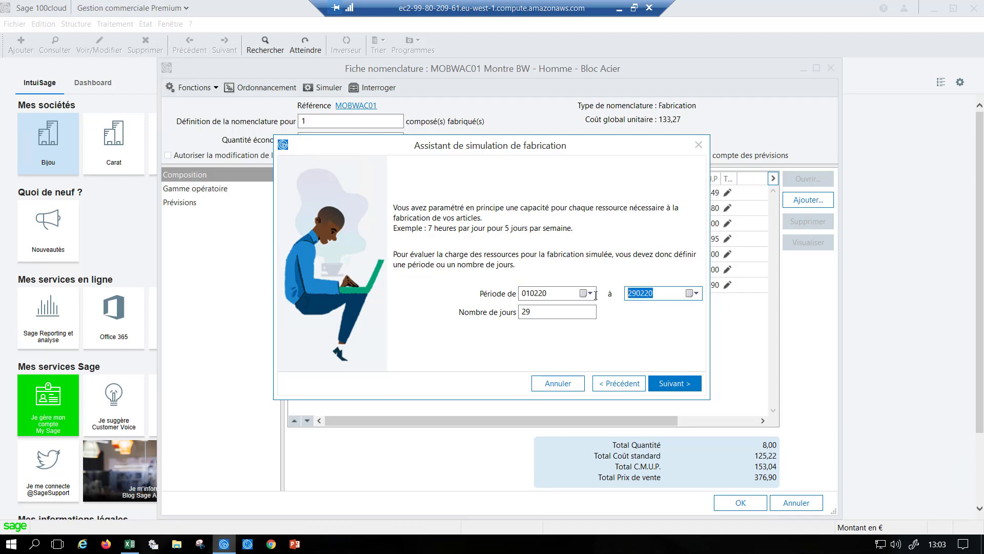
click(675, 384)
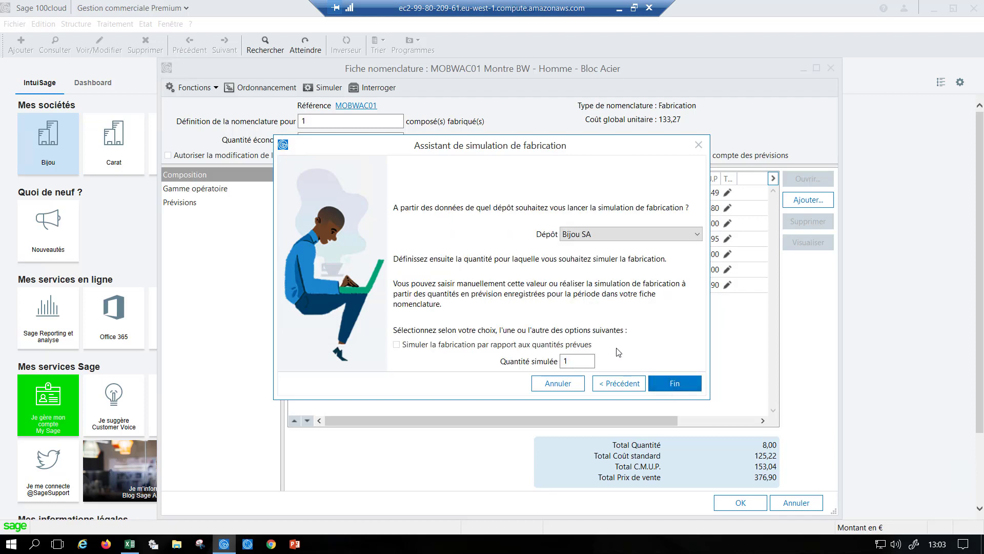
click(675, 382)
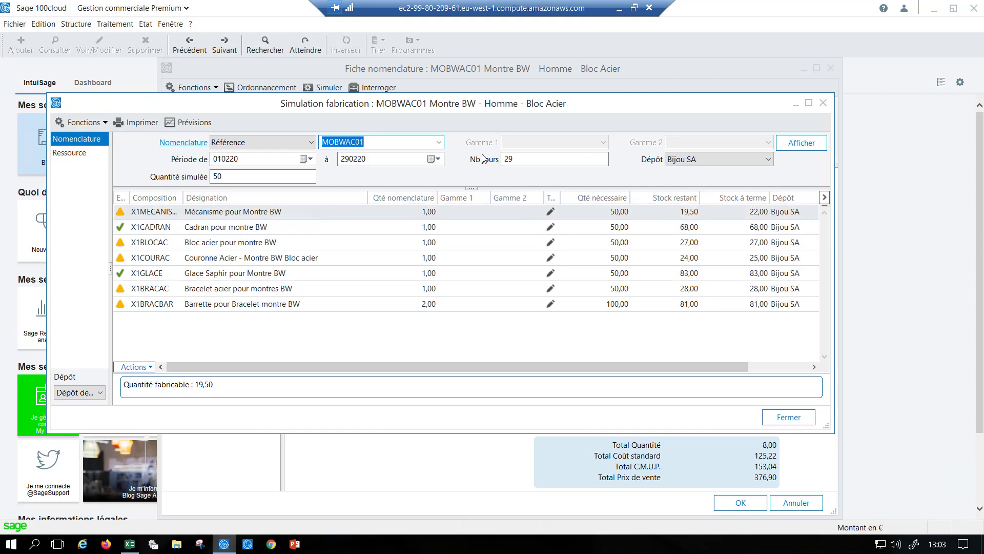
- Review the load and availability of each resource in the simulation, then return to its component view
click(91, 152)
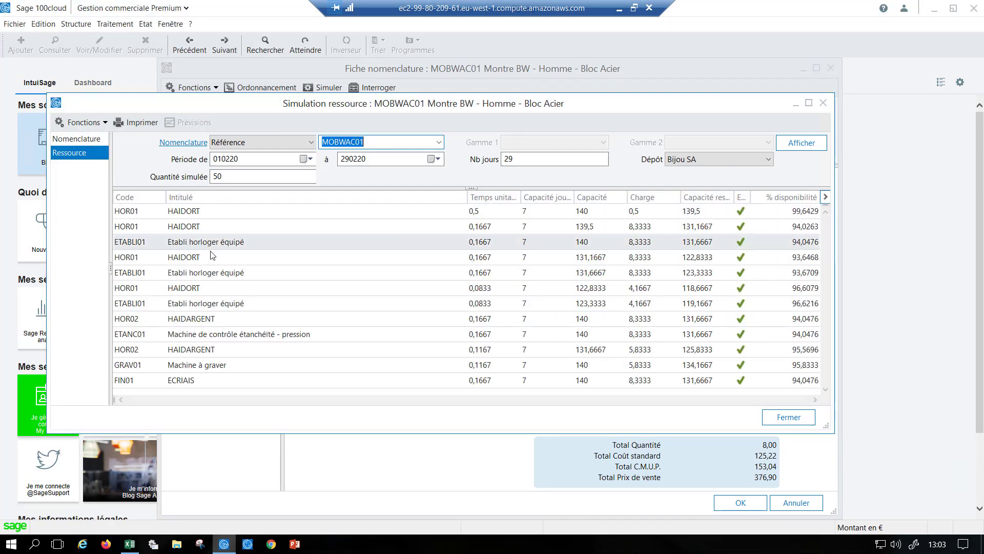
click(737, 213)
click(739, 329)
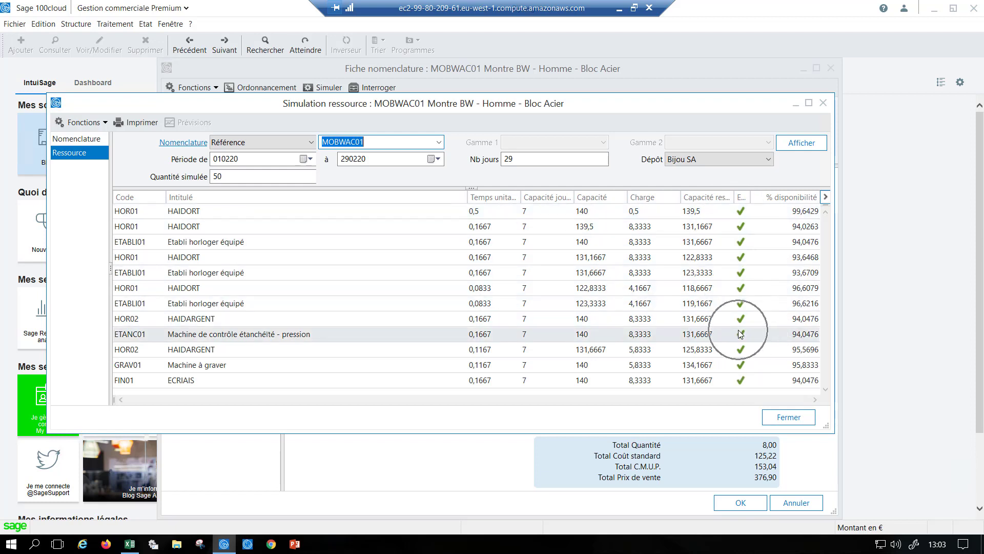
click(739, 367)
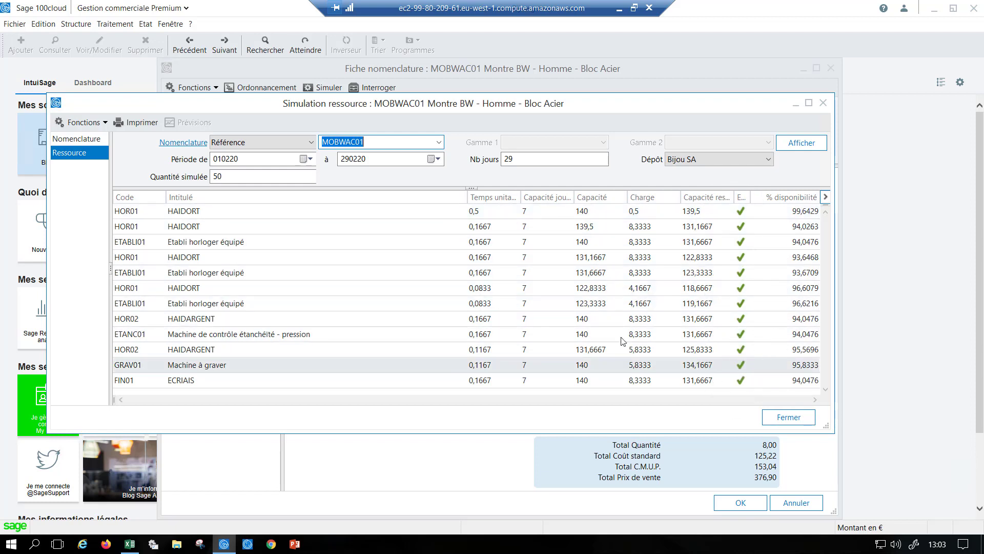
click(77, 139)
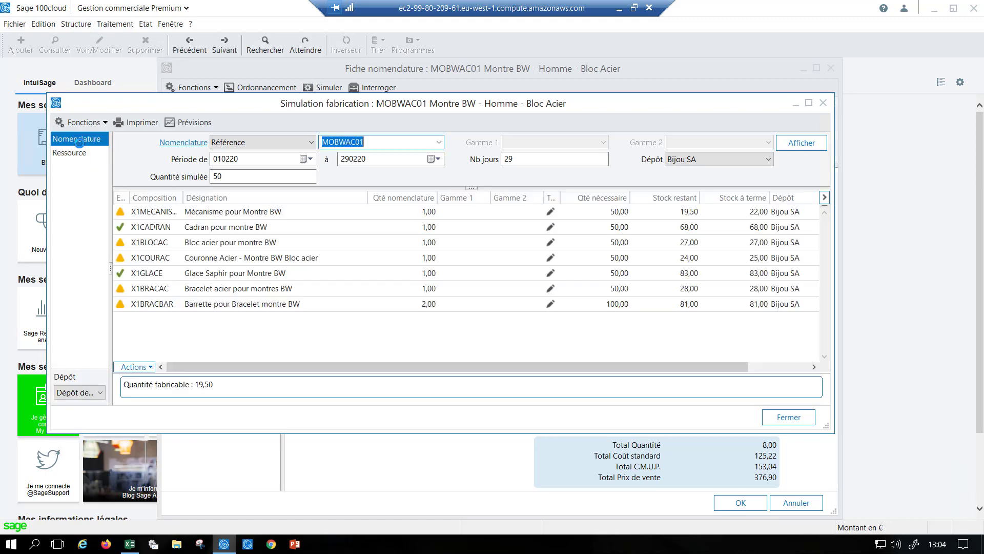
- Open document generation from the simulation, view the available purchase document types, and close it without generating anything
click(150, 367)
click(154, 380)
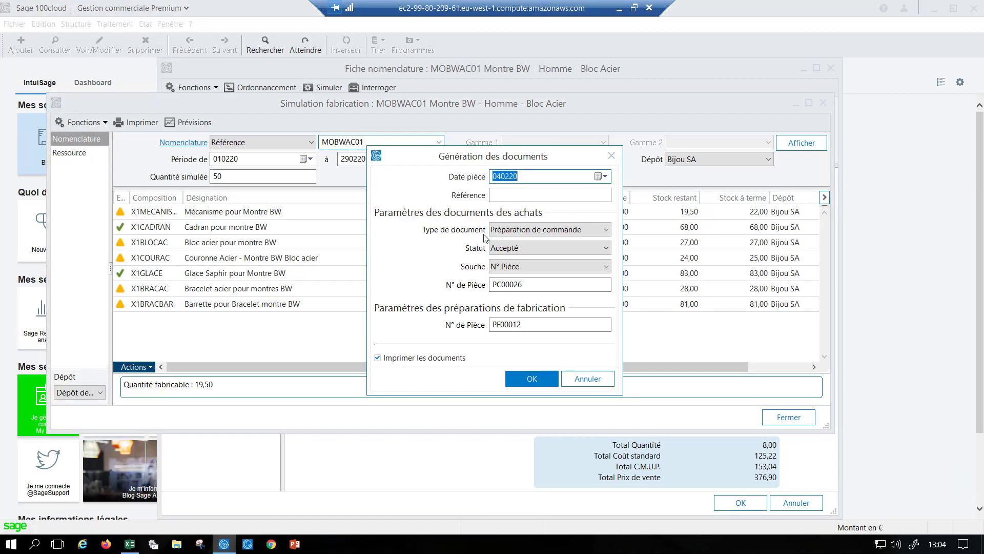
click(521, 232)
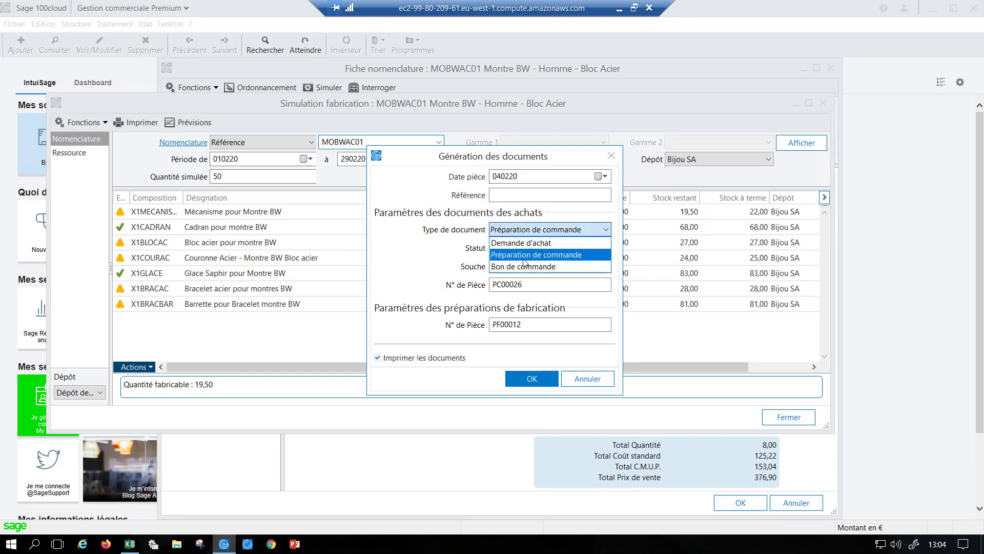
click(523, 160)
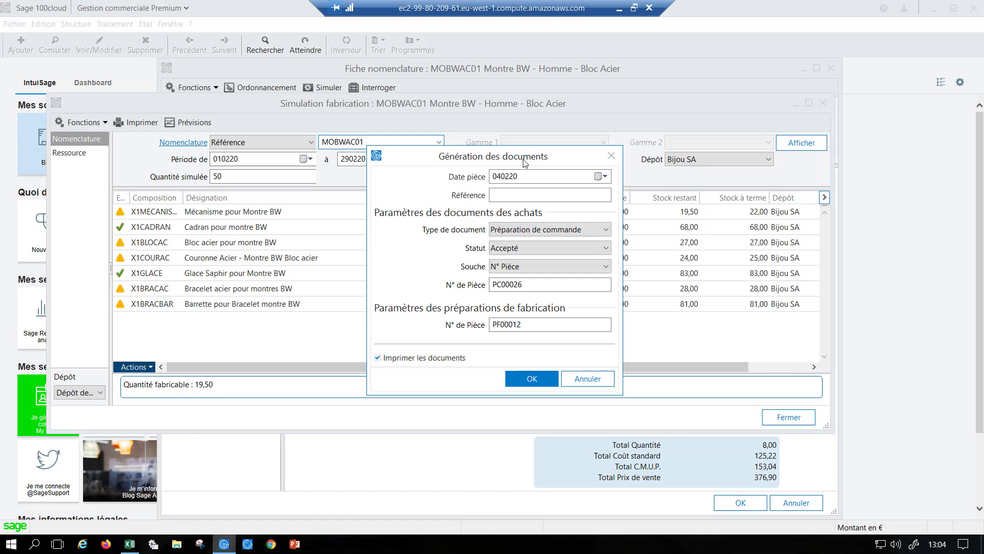
click(612, 159)
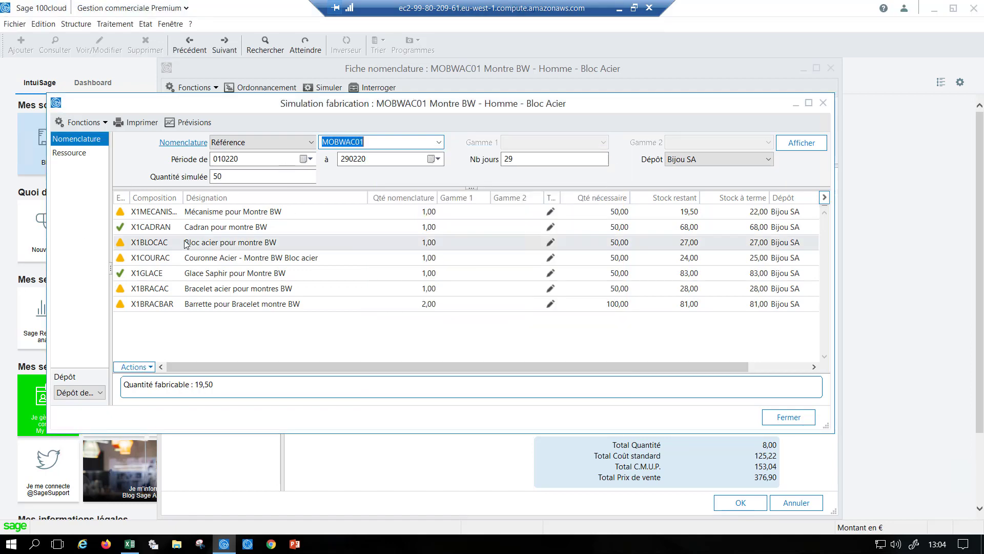
- Close the simulation, the MOBWAC01 bill of materials and the list of bills of materials
click(824, 103)
click(831, 69)
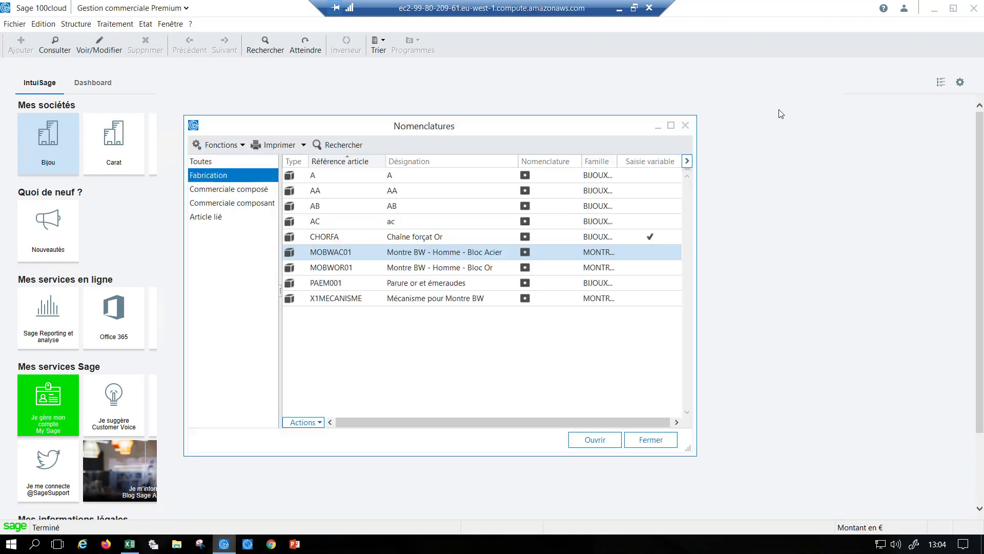
click(685, 126)
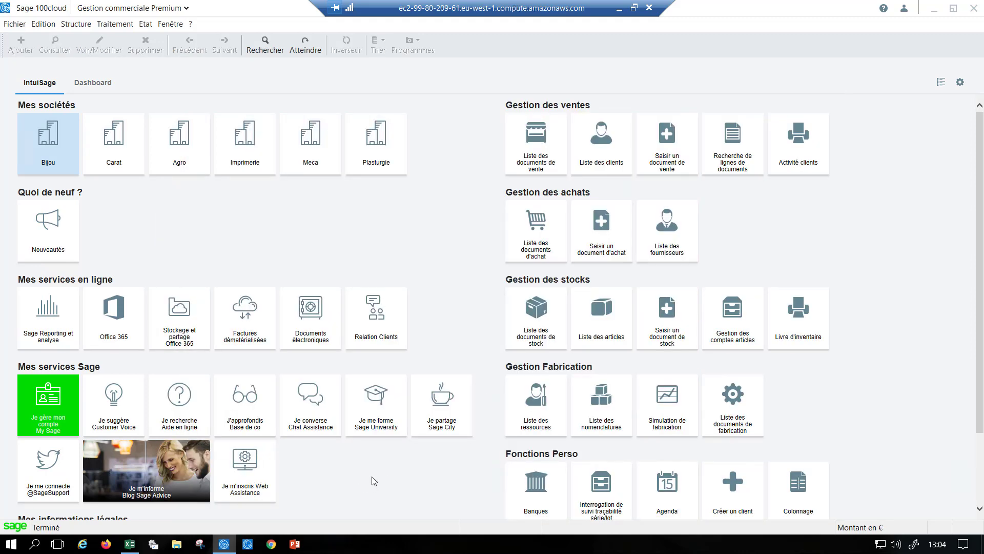
- Open the list of manufacturing documents and show only the Préparation de fabrication documents
click(615, 398)
click(669, 406)
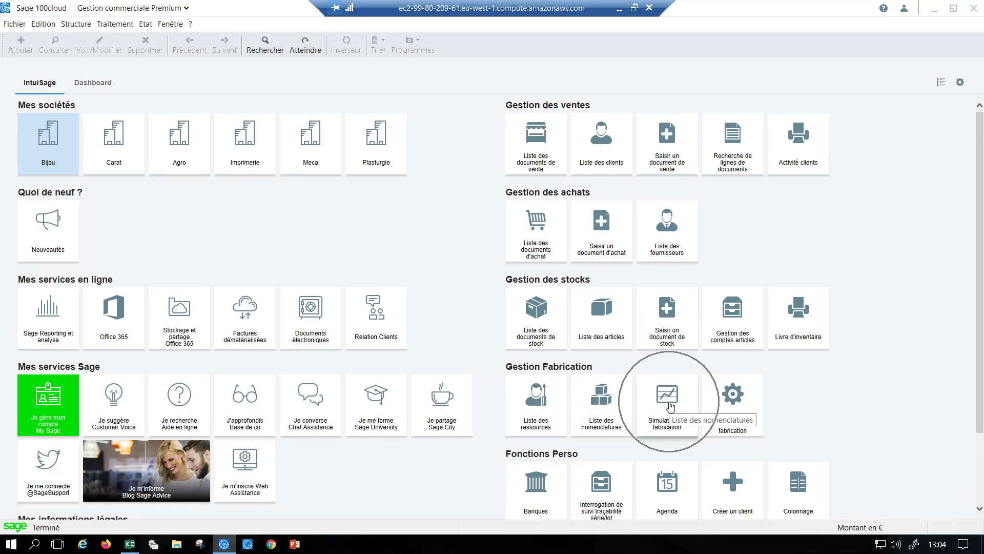
click(733, 396)
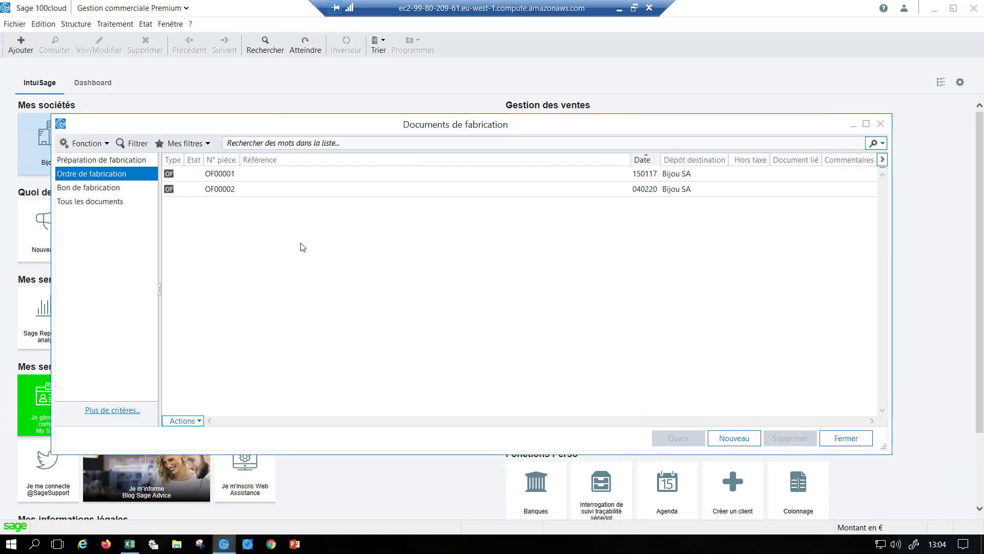
click(99, 163)
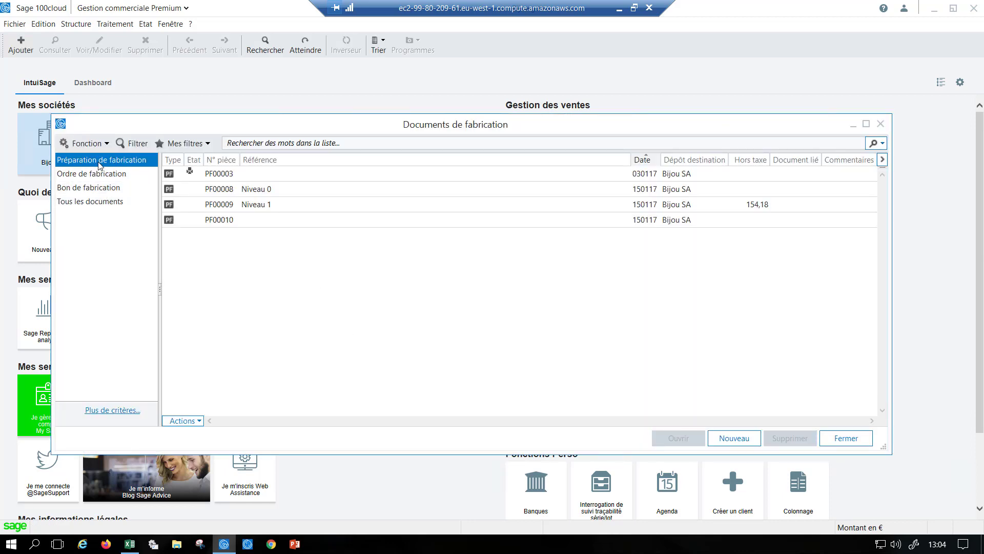
- Add a new manufacturing document of type Préparation de fabrication after going through the Ordre and Bon de fabrication options
click(736, 436)
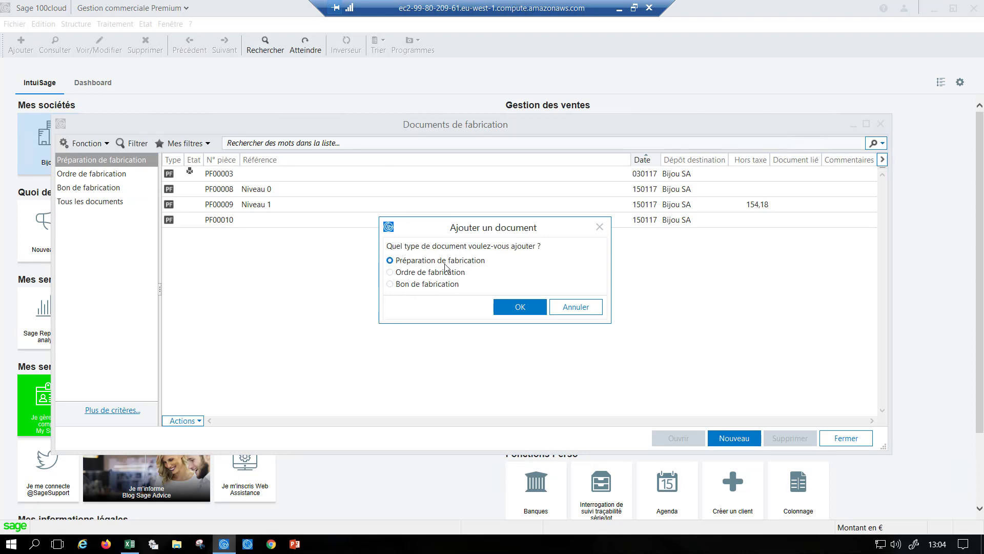
click(426, 277)
click(428, 288)
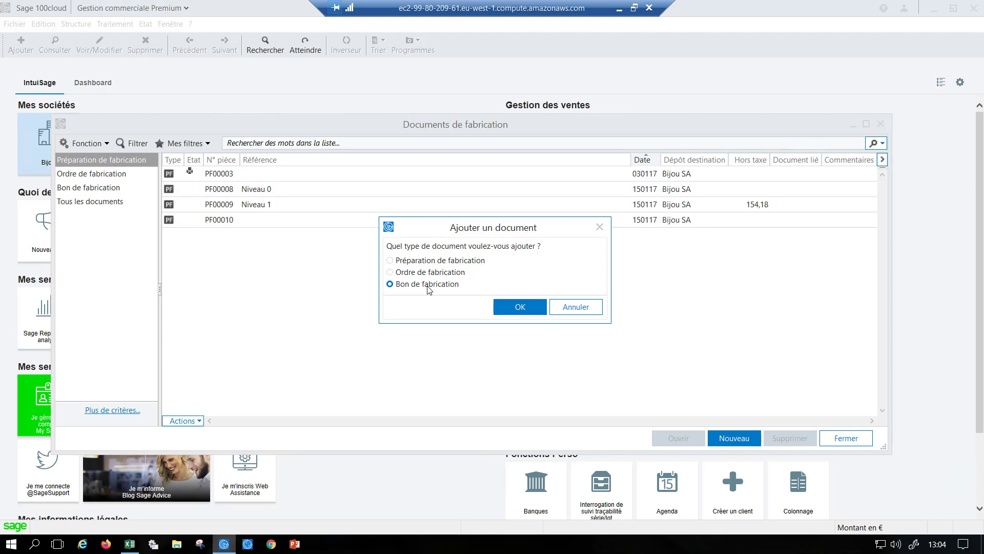
click(409, 265)
click(425, 276)
click(424, 286)
click(424, 288)
click(428, 260)
click(520, 307)
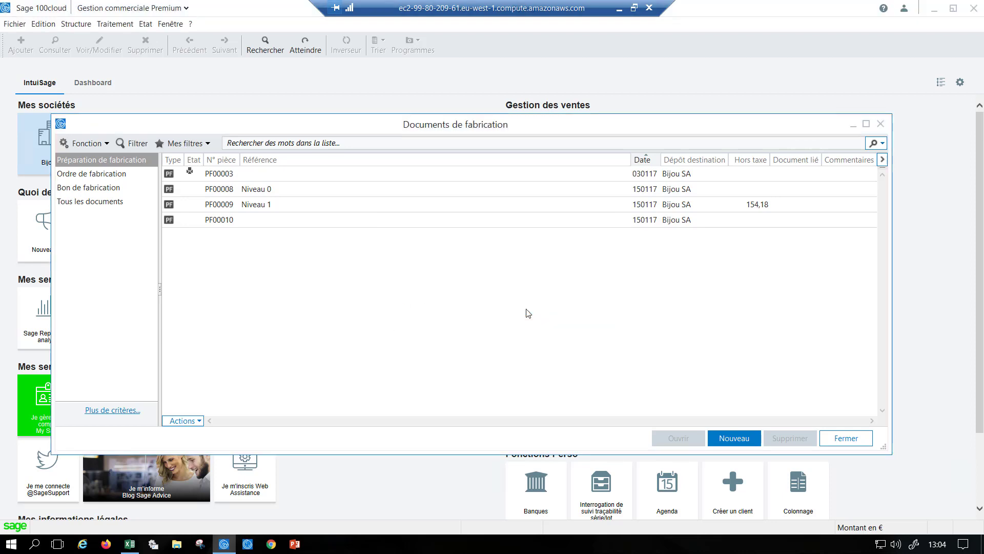
- Review the header fields of the new manufacturing preparation and validate it with date 040220 and depot Bijou SA
click(186, 125)
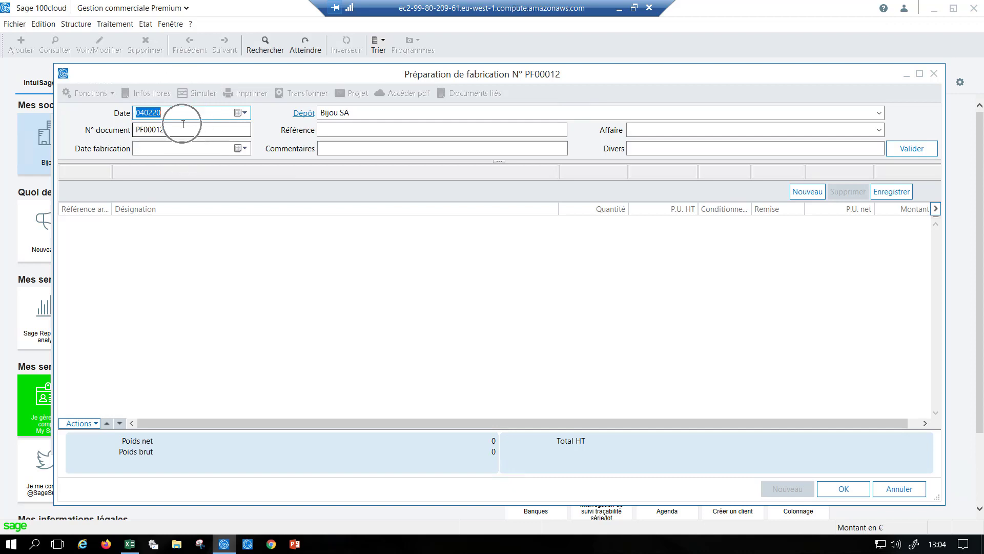
click(187, 125)
click(439, 128)
click(642, 131)
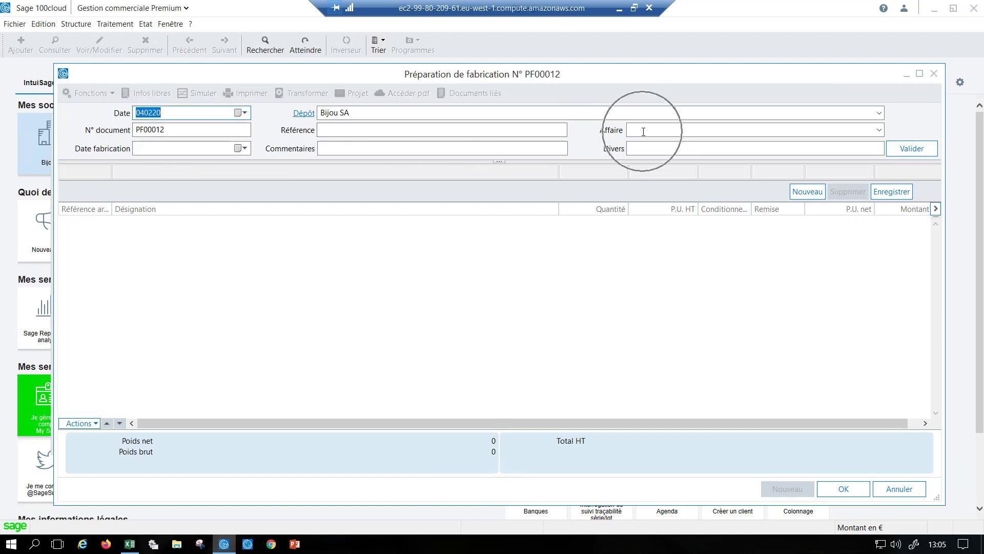
click(177, 135)
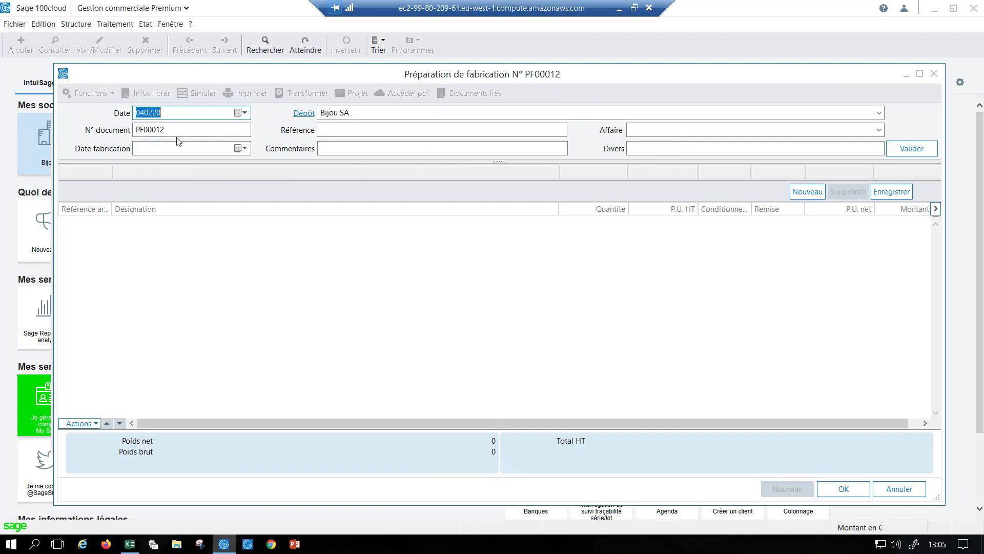
key(Return)
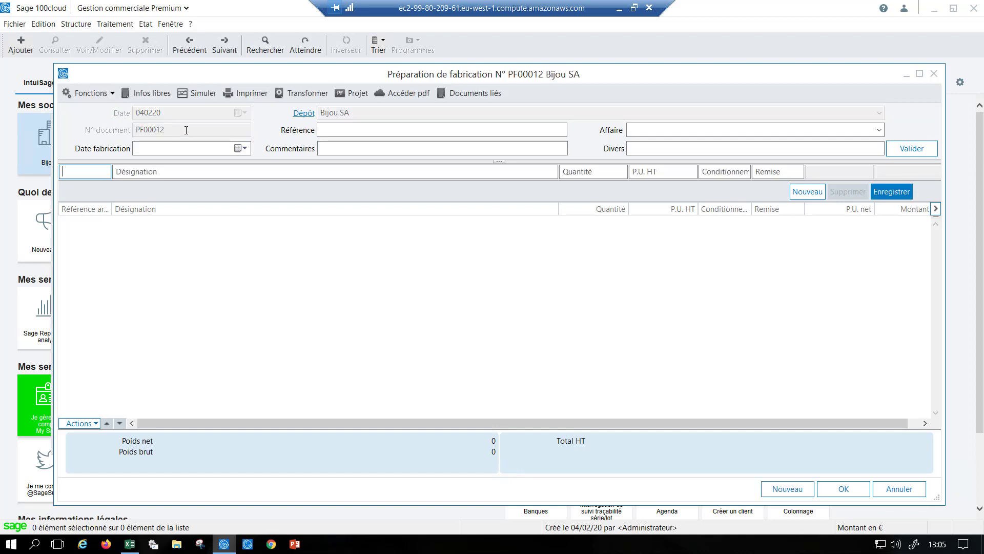
- Add a line for article MOBWAC01 (Montre BW - Homme - Bloc Acier) with a quantity of 20 to the manufacturing preparation
text(MO)
key(Tab)
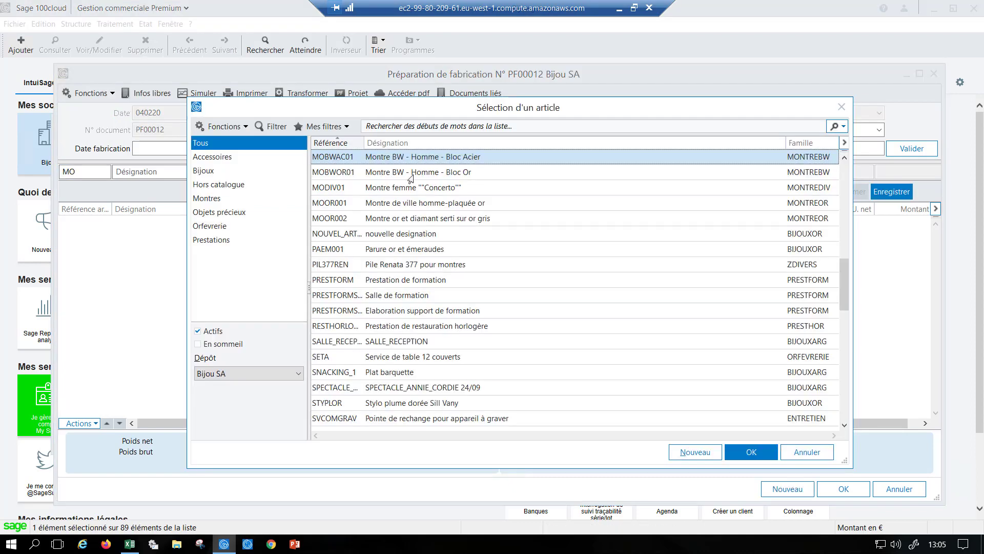
double_click(463, 155)
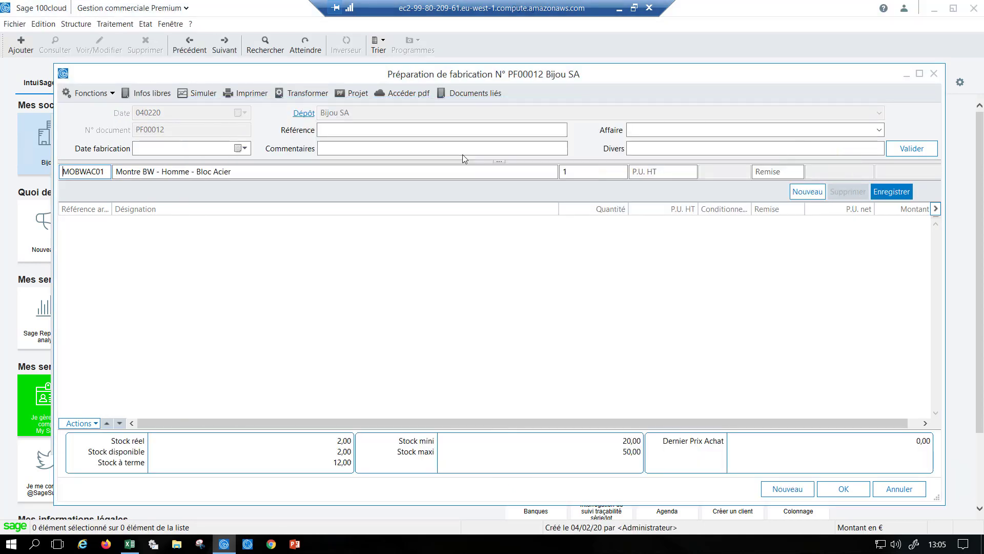
key(Tab)
key(Tab)
text(20)
key(Return)
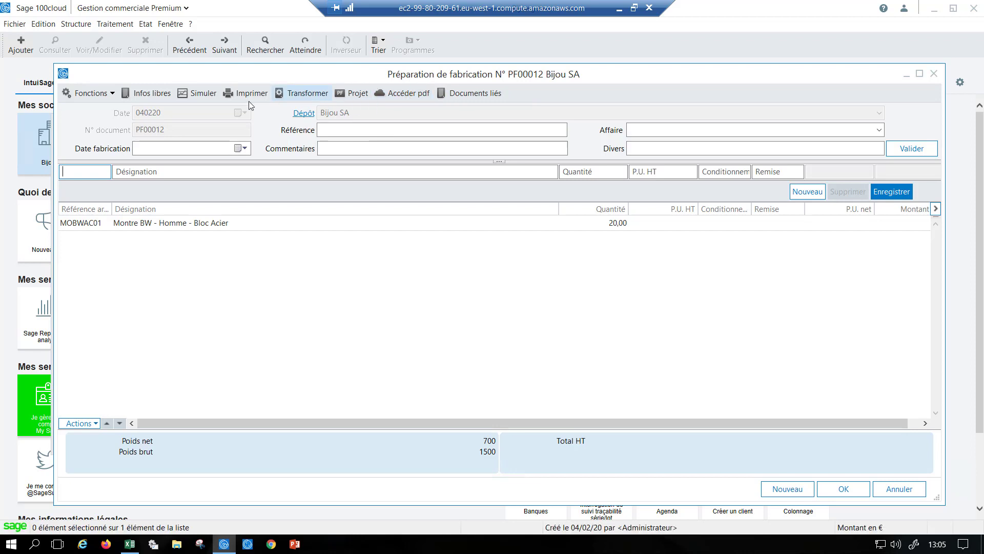
- Transform the manufacturing preparation into an Ordre de fabrication dated 040220, with the document opened, 19 units to manufacture and 1 in reliquat
click(156, 95)
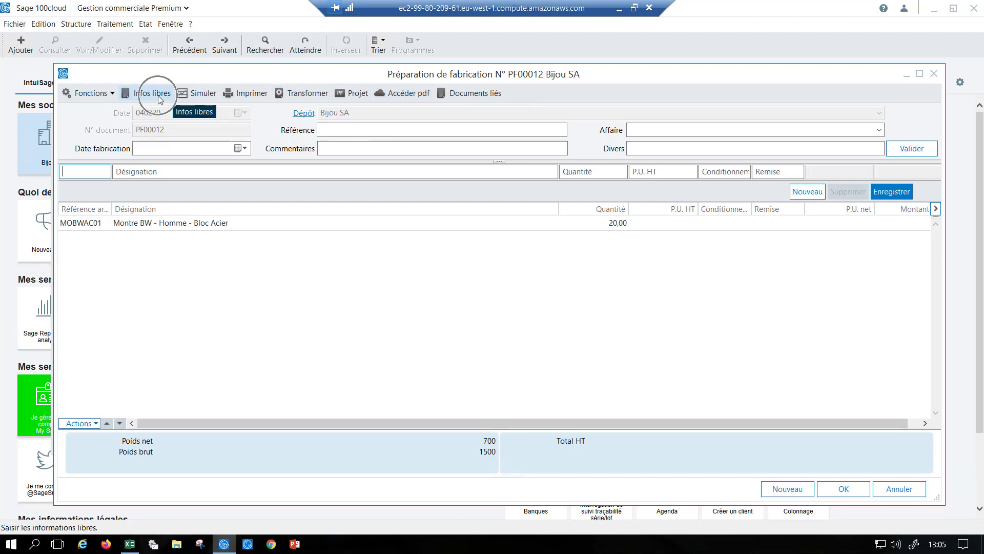
click(309, 95)
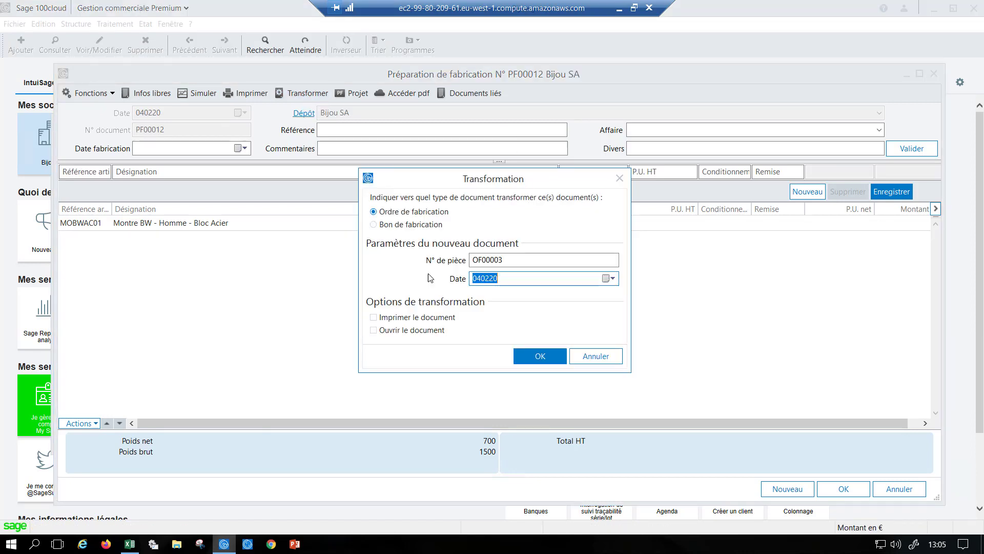
click(414, 330)
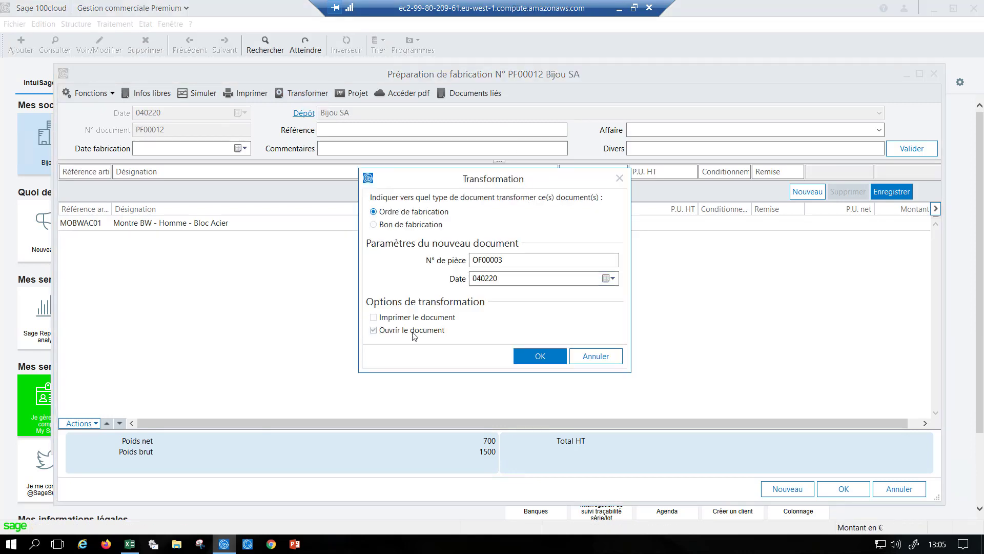
click(540, 356)
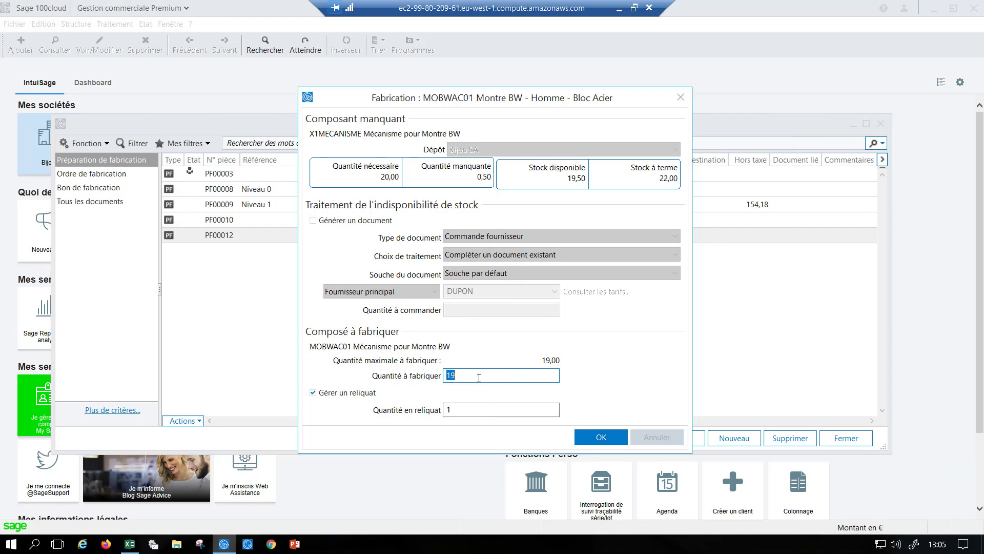
click(594, 434)
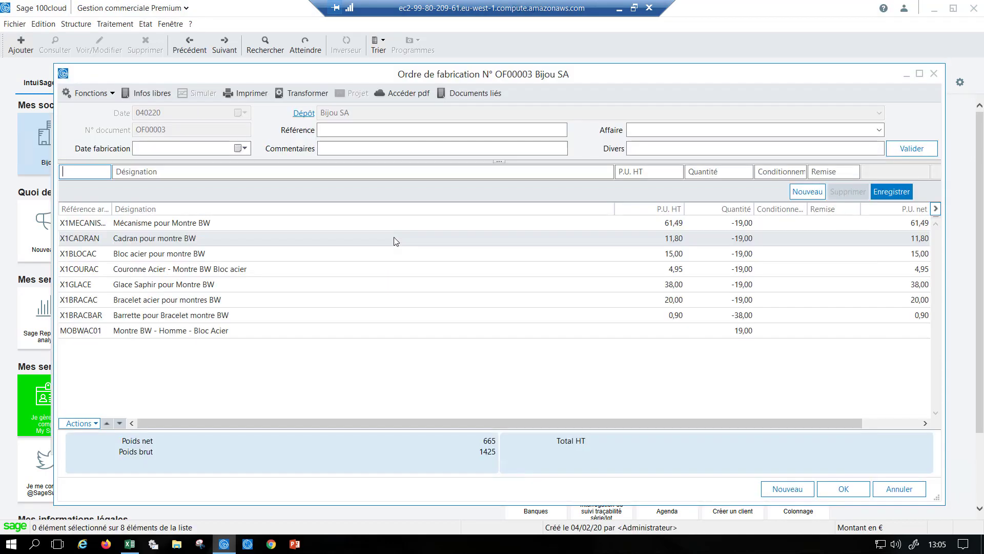
- Examine the component lines, the finished MOBWAC01 line and its stock and purchase price details in the manufacturing order
click(448, 77)
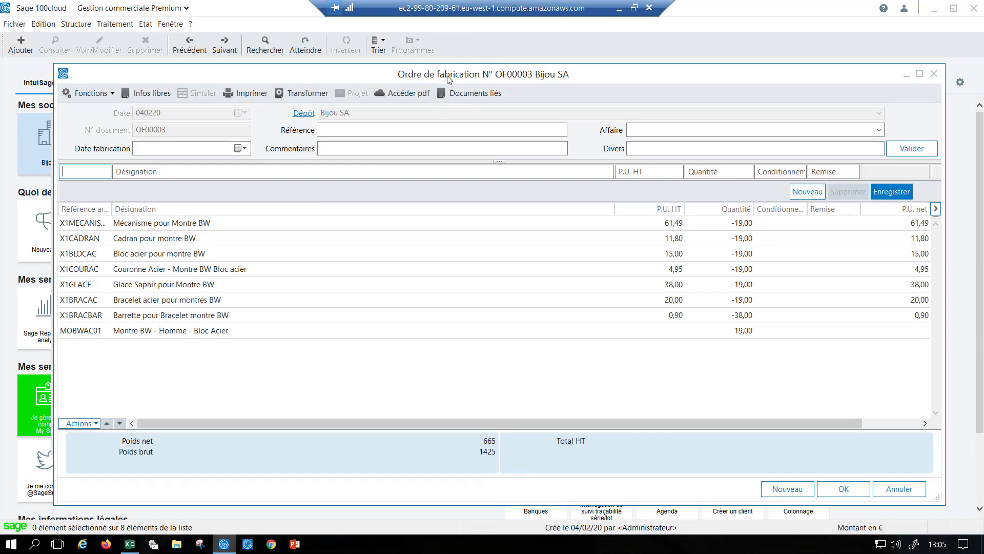
click(514, 221)
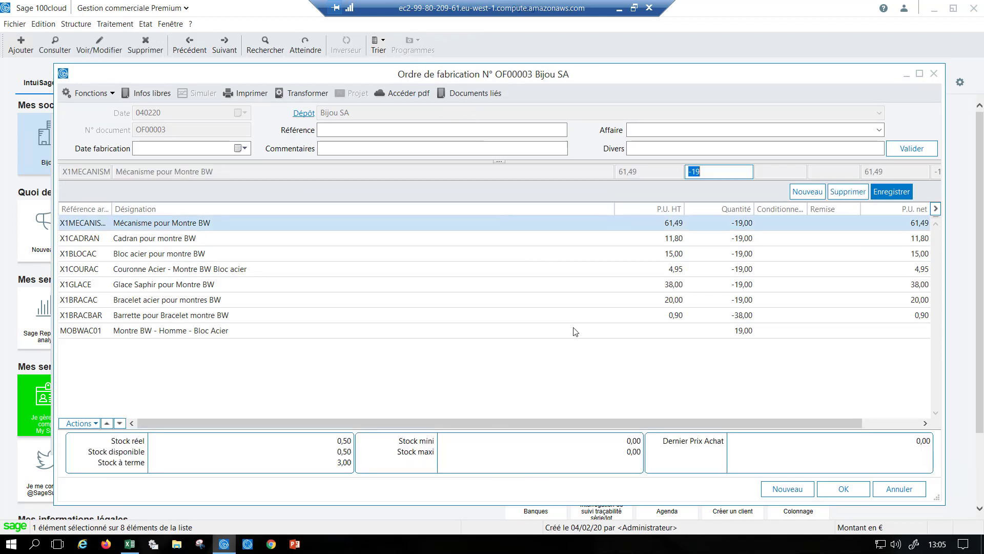
shift+click(619, 320)
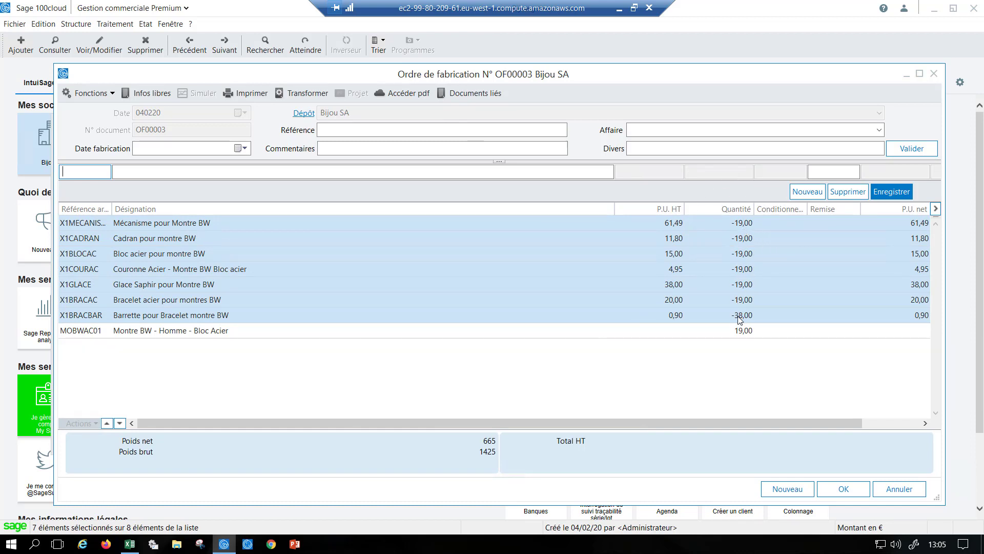
click(731, 333)
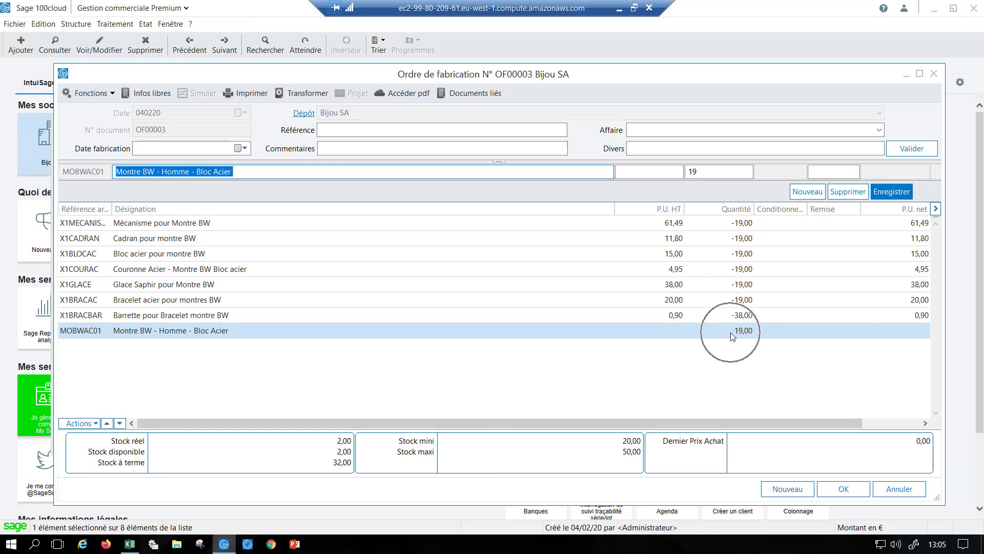
click(730, 332)
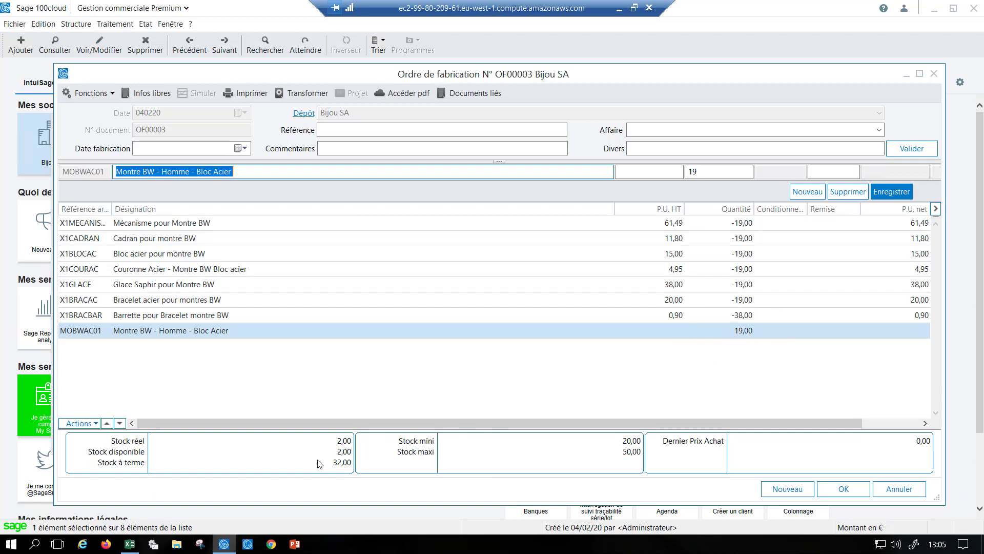
click(288, 468)
click(510, 453)
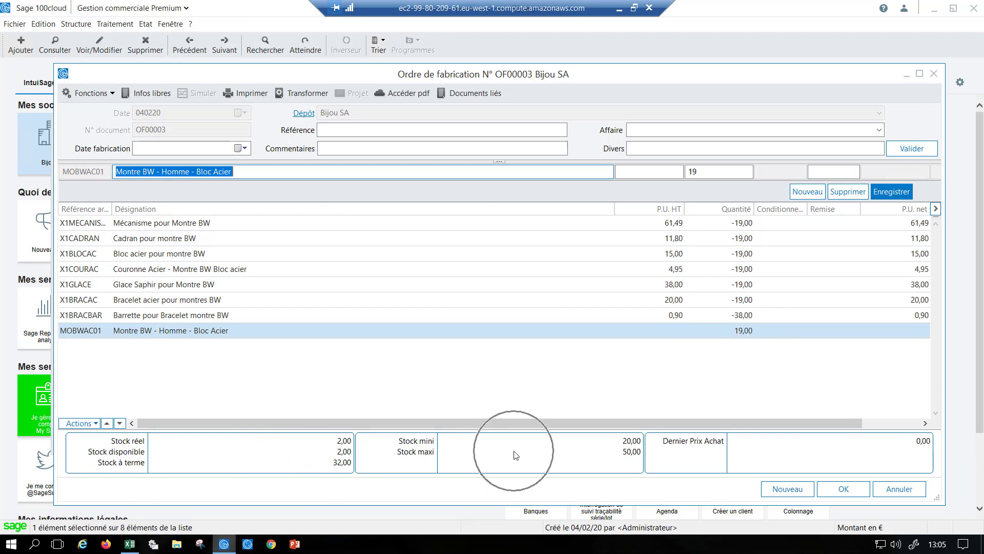
click(710, 451)
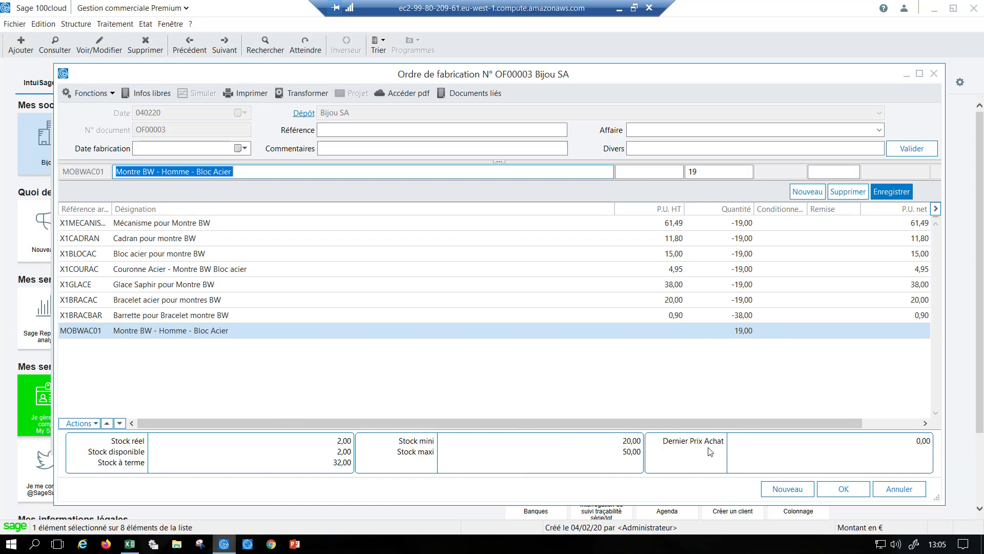
- Preview the manufacturing order with the Fiche suiveuse code barres.bgc template, read through its operations and close the preview
click(250, 94)
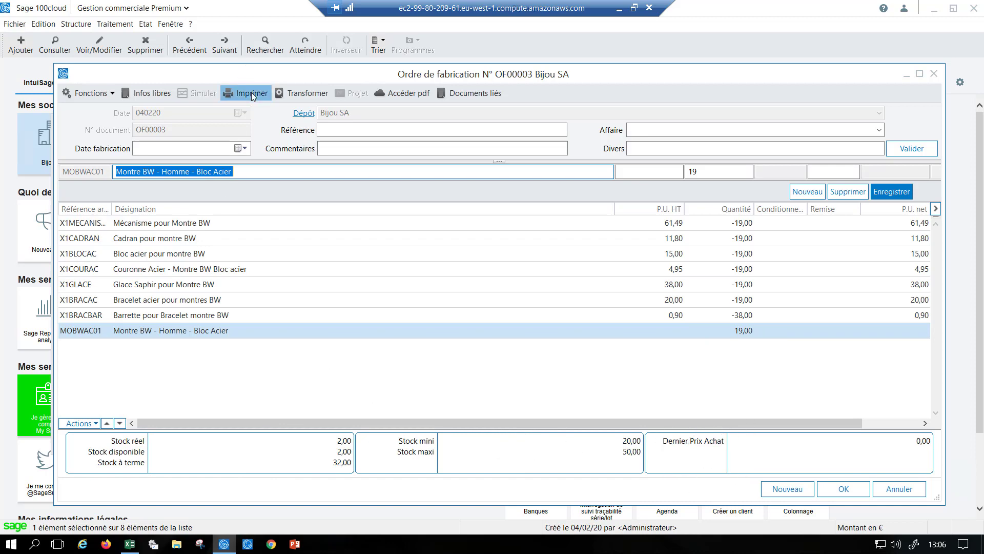
click(243, 129)
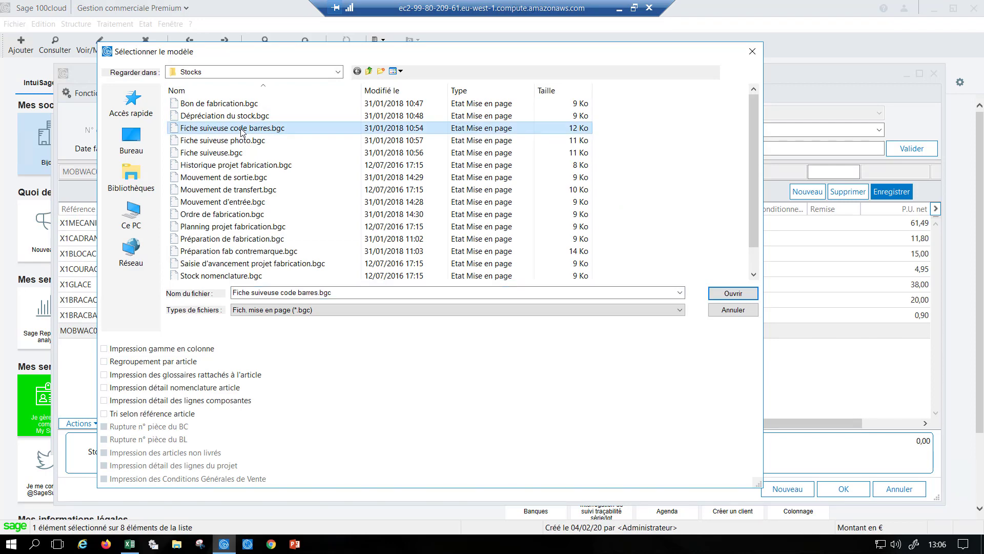
double_click(242, 130)
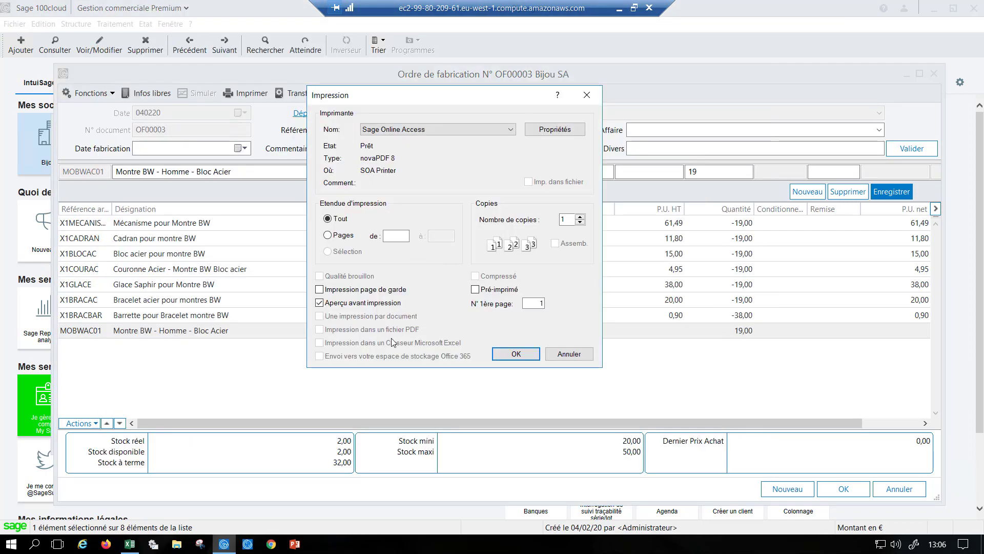
click(516, 354)
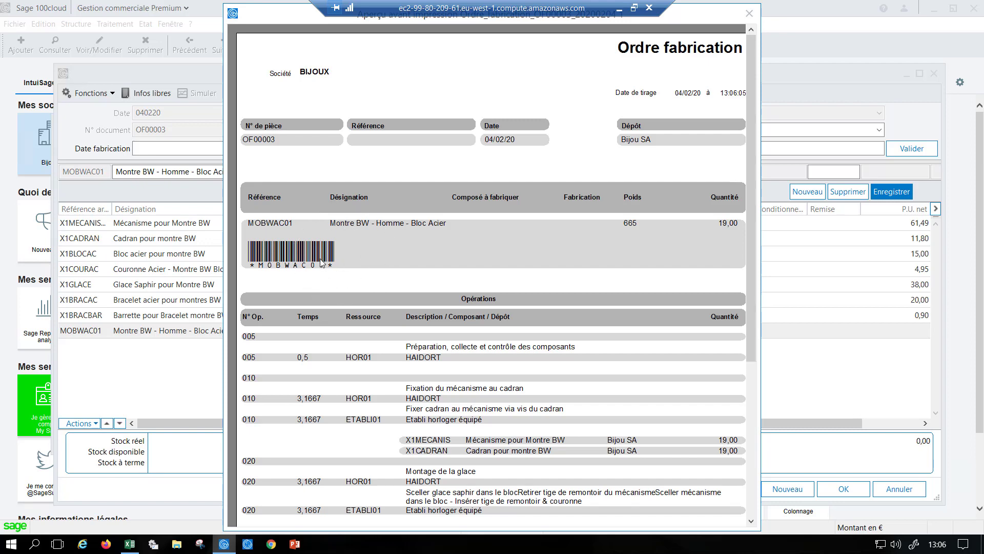
scroll(355, 312, down, 3)
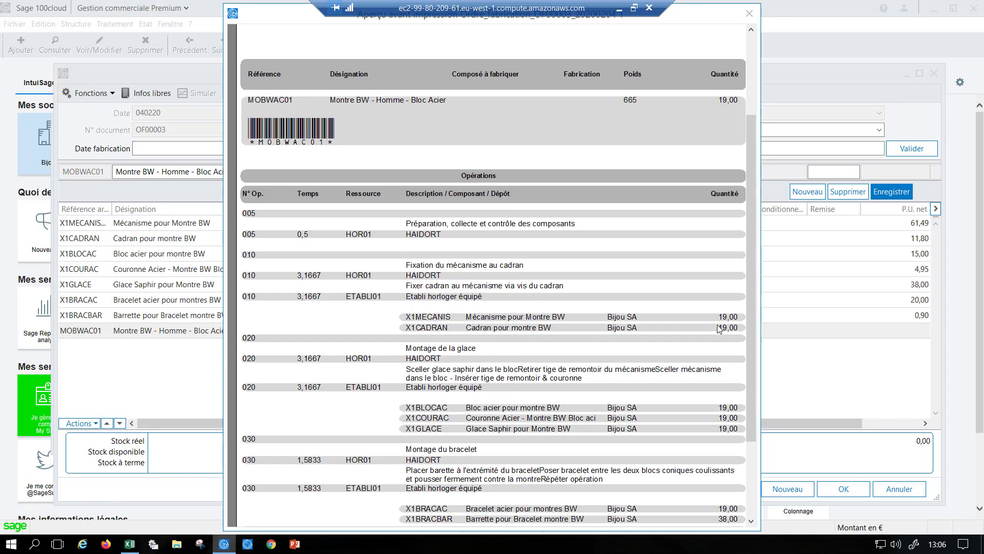
scroll(554, 328, down, 1)
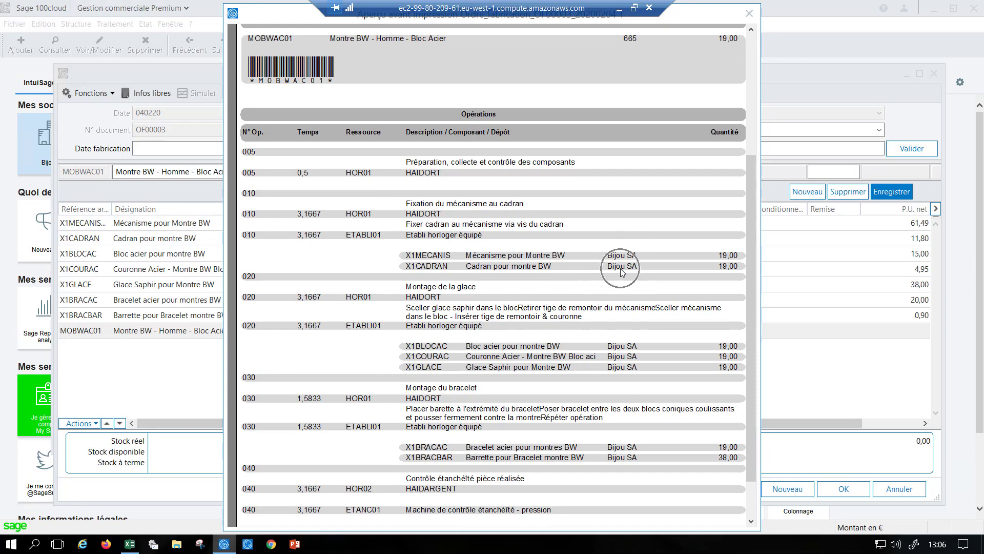
scroll(619, 272, down, 2)
click(511, 240)
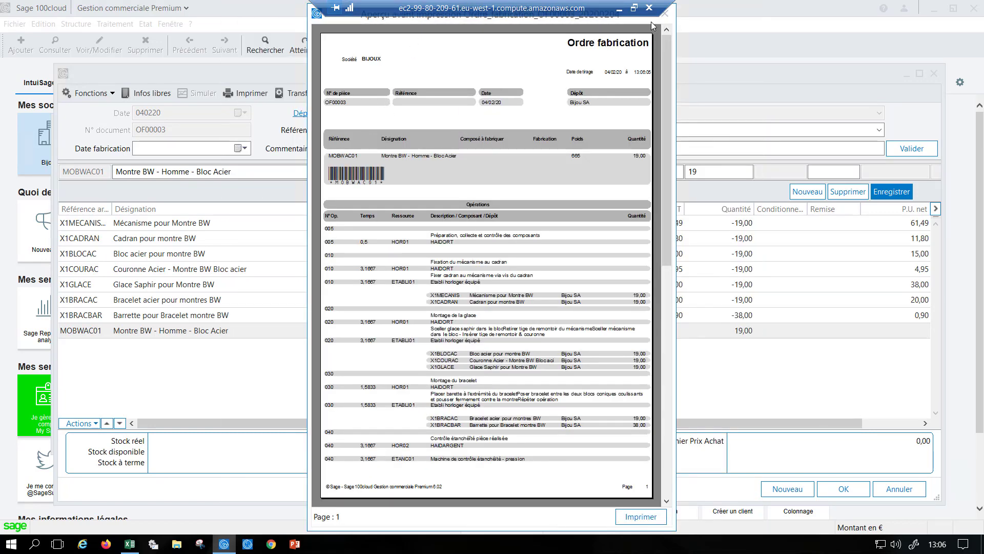
click(668, 20)
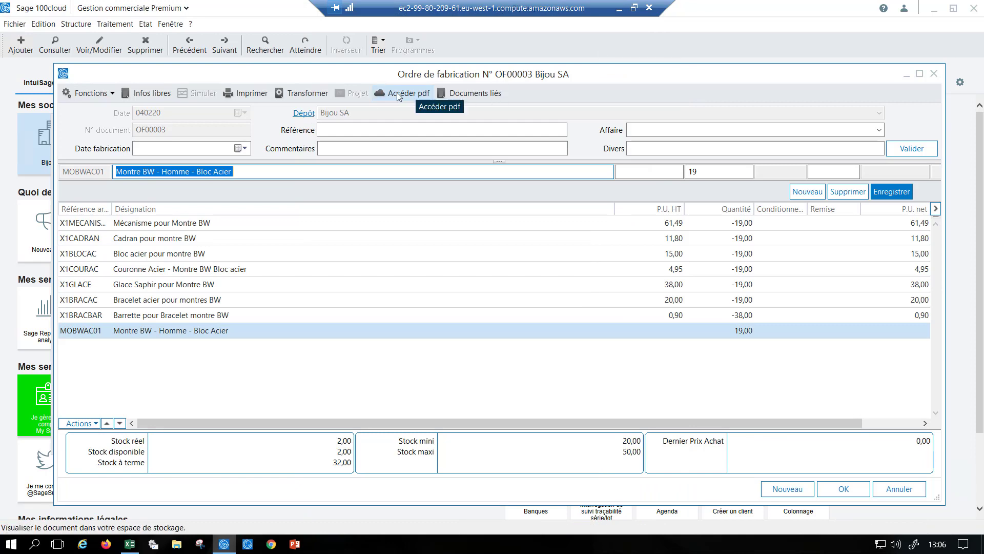
- Print the order with Fiche suiveuse code barres.bgc, turning off the preview and enabling sending to the Office 365 storage space
click(256, 94)
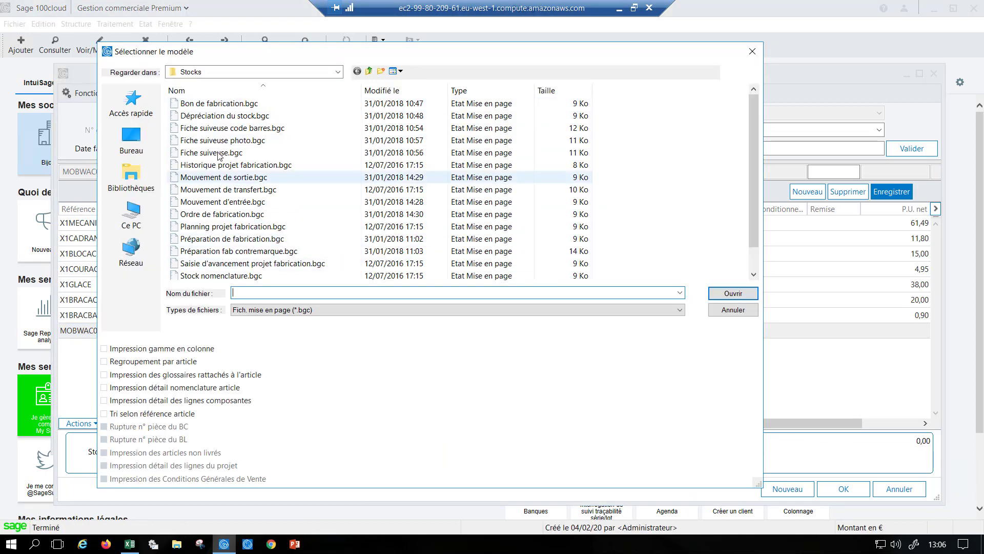
double_click(220, 128)
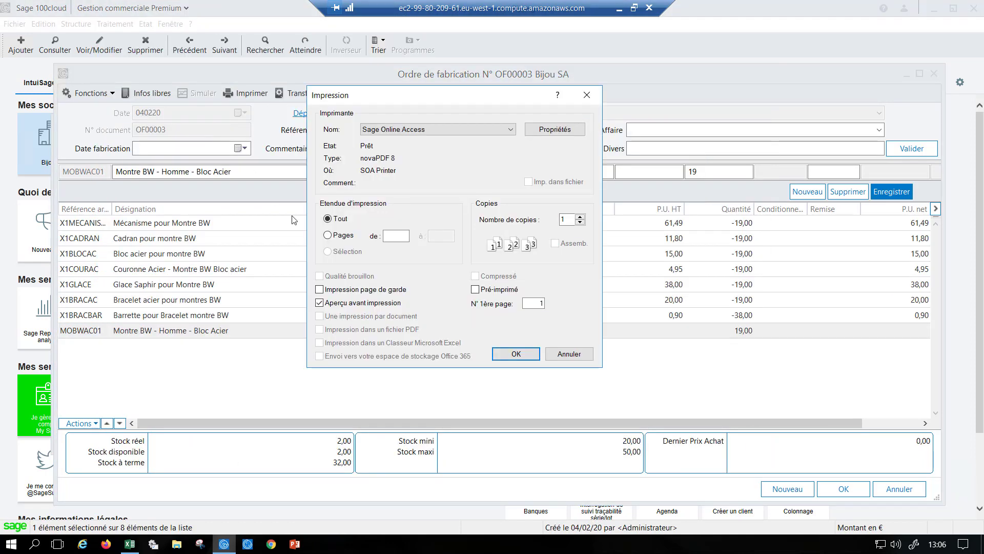
click(344, 305)
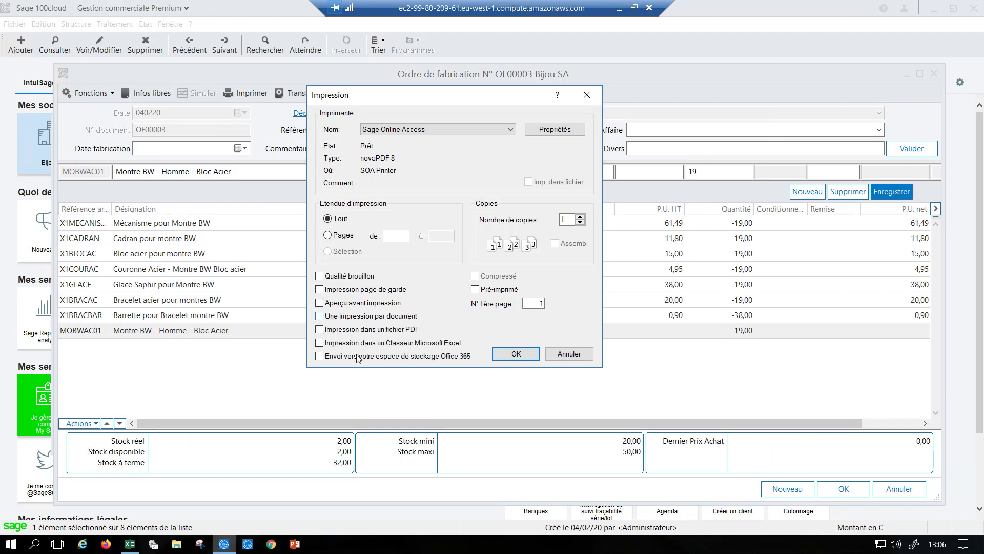
click(438, 357)
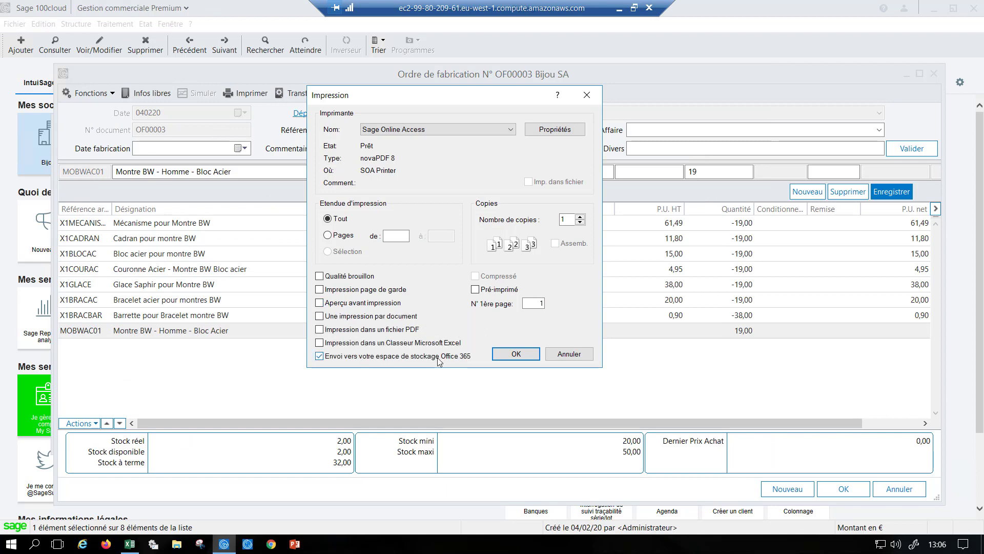
click(515, 355)
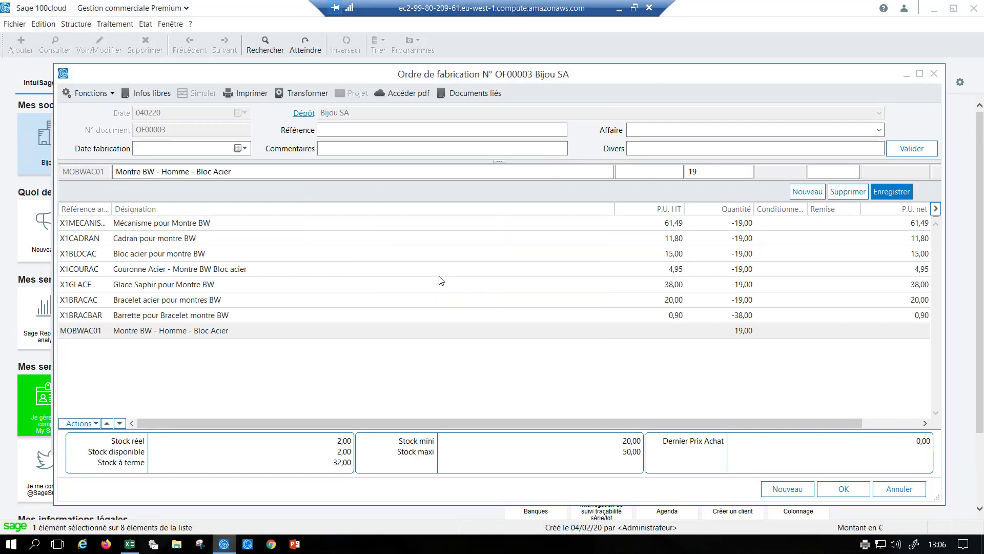
- View the order's stored PDF in the browser, open its parent SharePoint folder 202002, and return to the manufacturing order
click(403, 93)
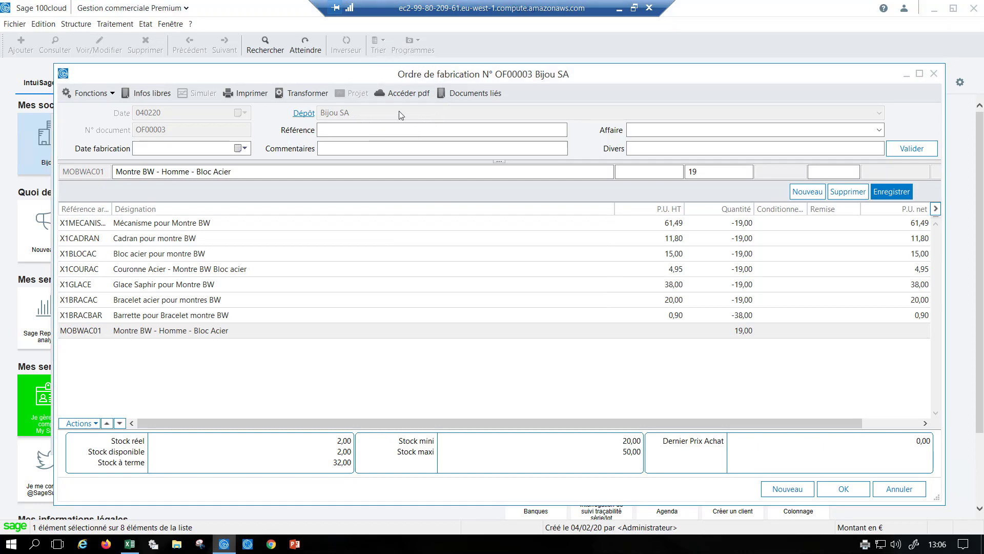
click(418, 95)
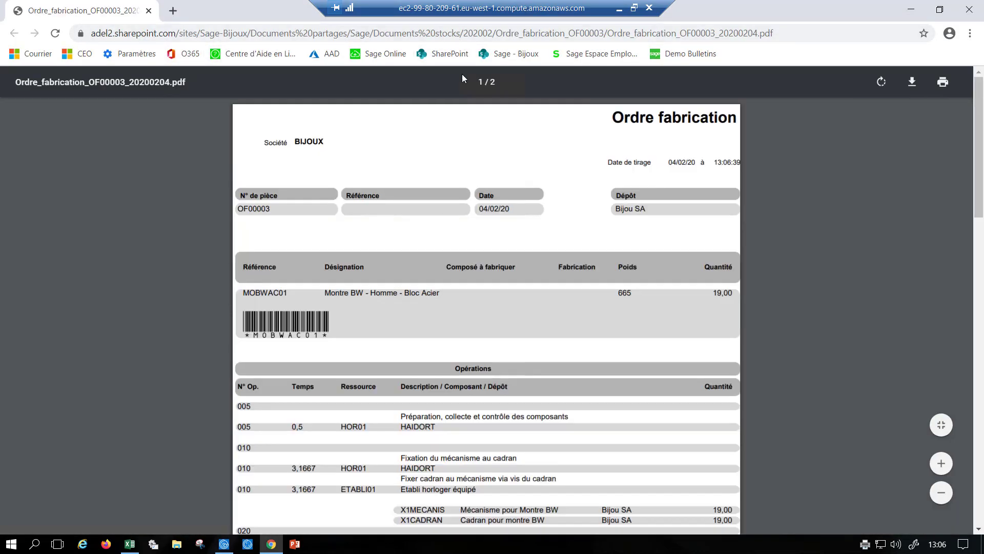
click(501, 33)
click(501, 34)
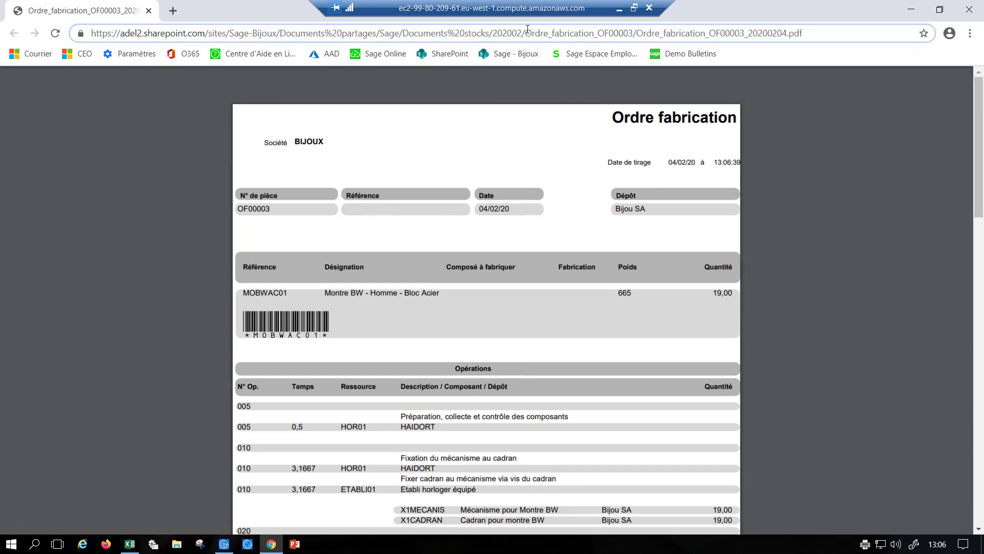
drag(525, 32, 895, 31)
key(BackSpace)
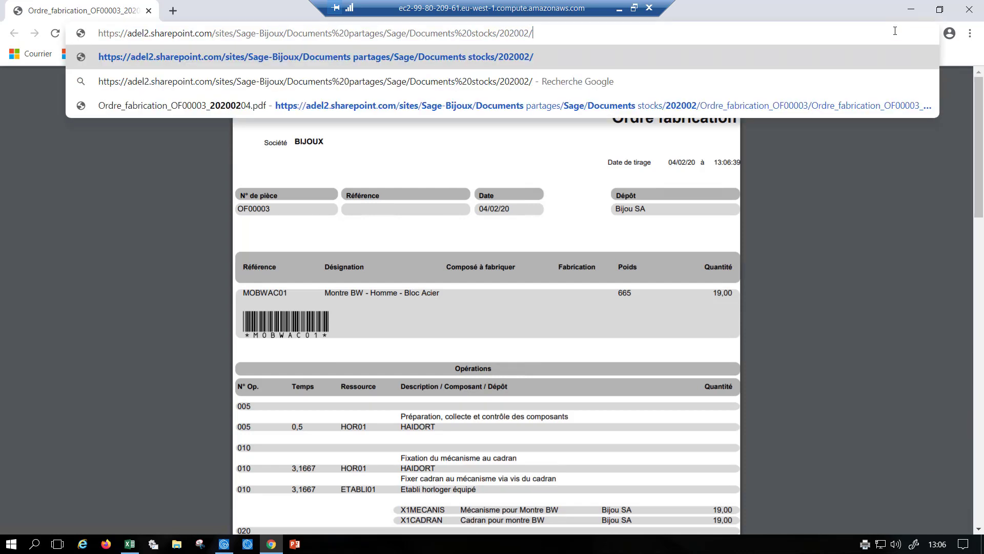
key(Return)
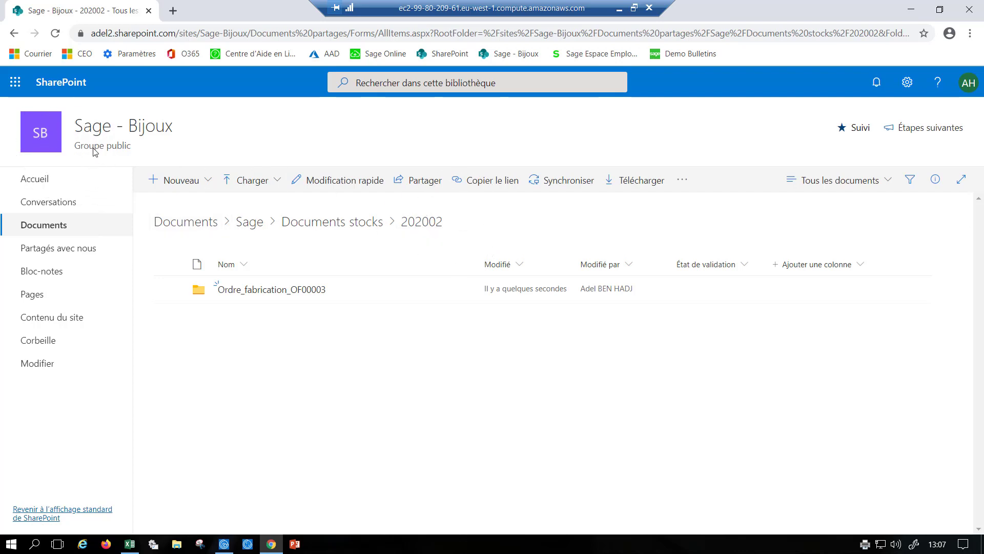
click(915, 14)
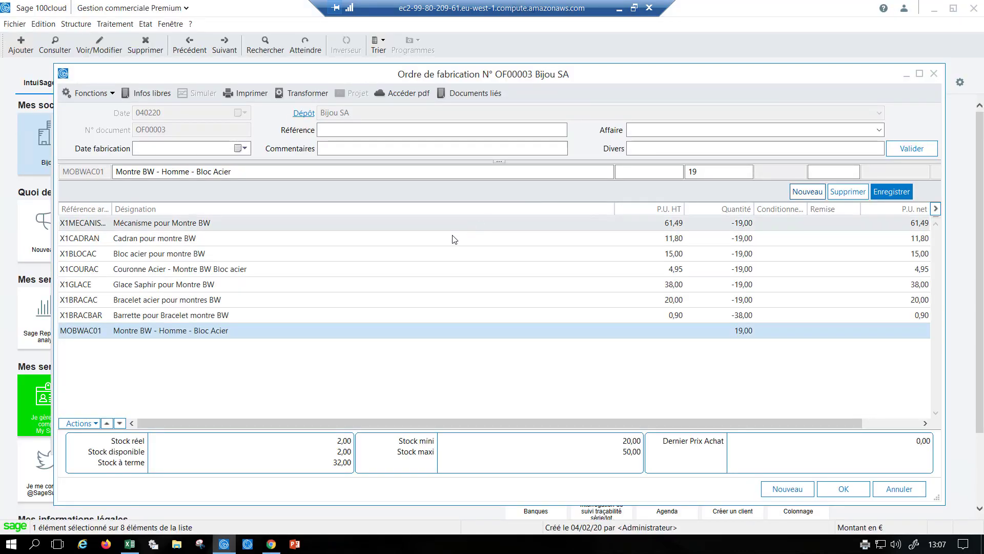
- Select all lines of manufacturing order OF00003 and copy them
click(284, 226)
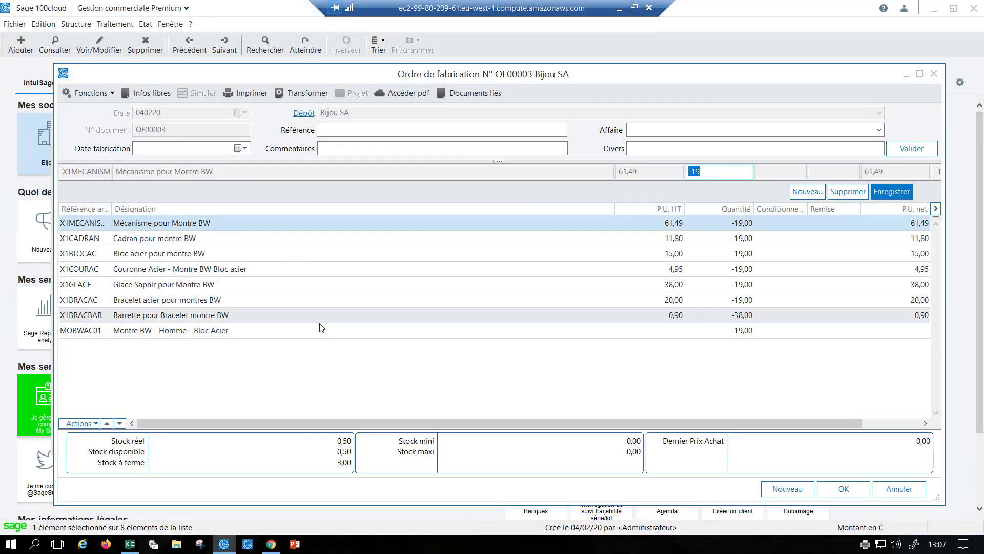
key(ctrl+a)
right_click(282, 241)
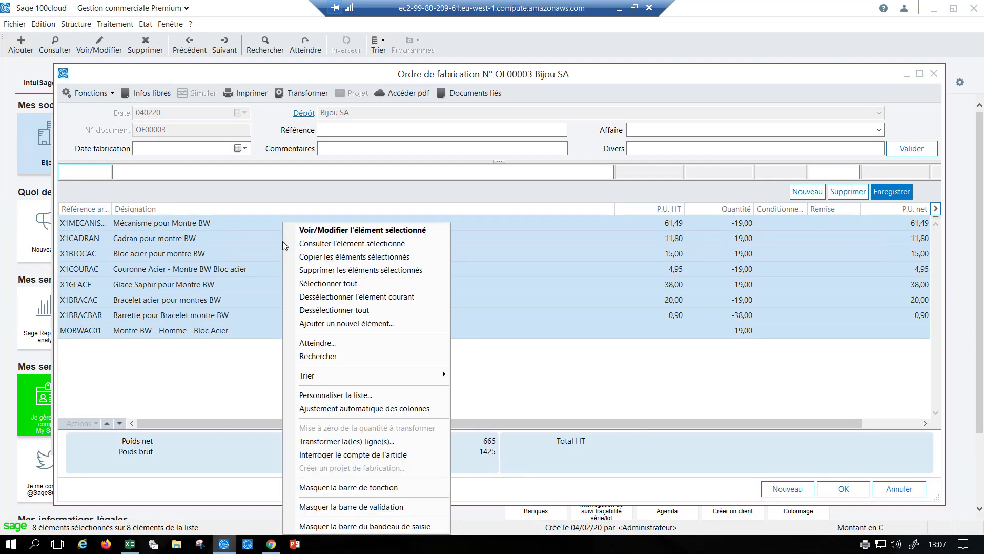
click(308, 256)
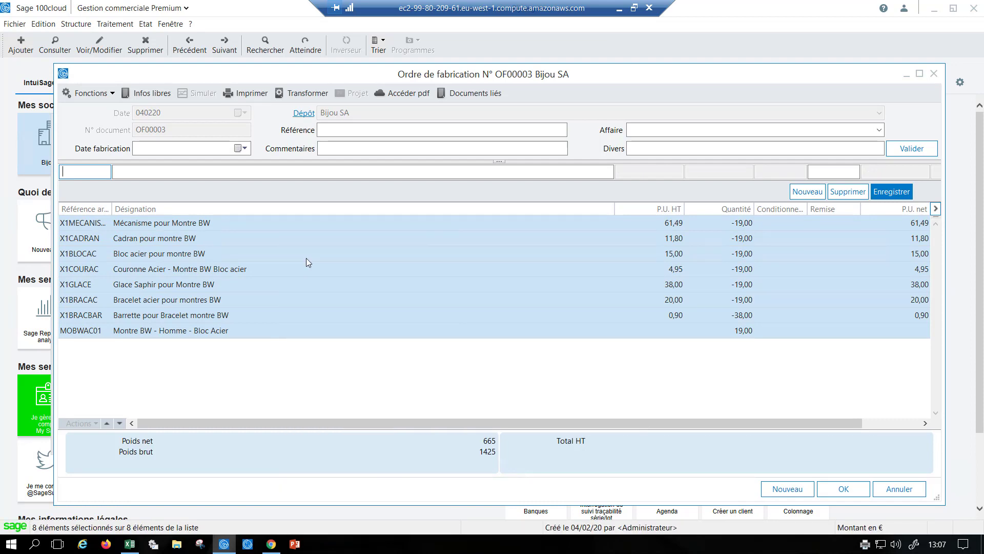
- Switch to Excel, paste the copied order lines at cell A1 of Feuil1, and fit columns A and B to their contents
click(130, 544)
click(50, 132)
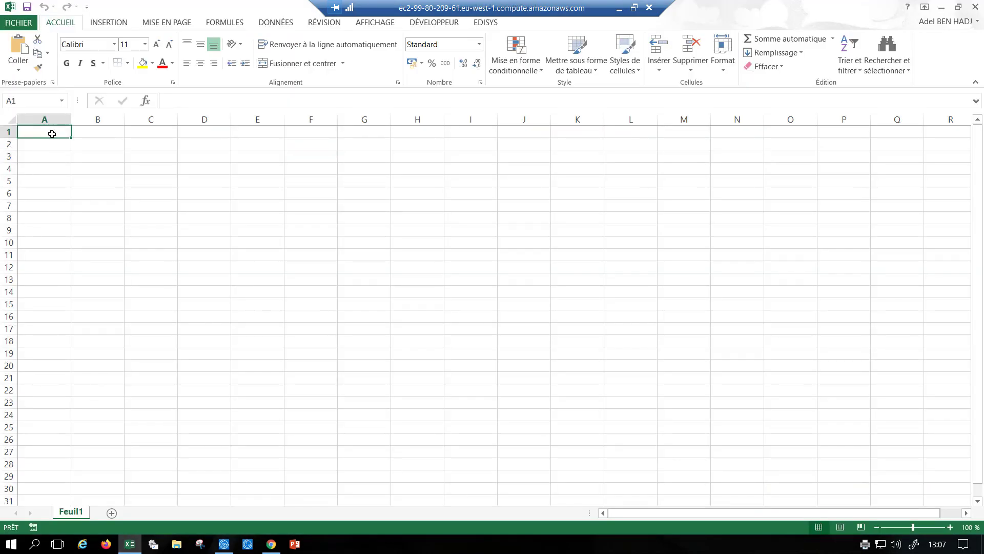
key(ctrl+v)
double_click(71, 119)
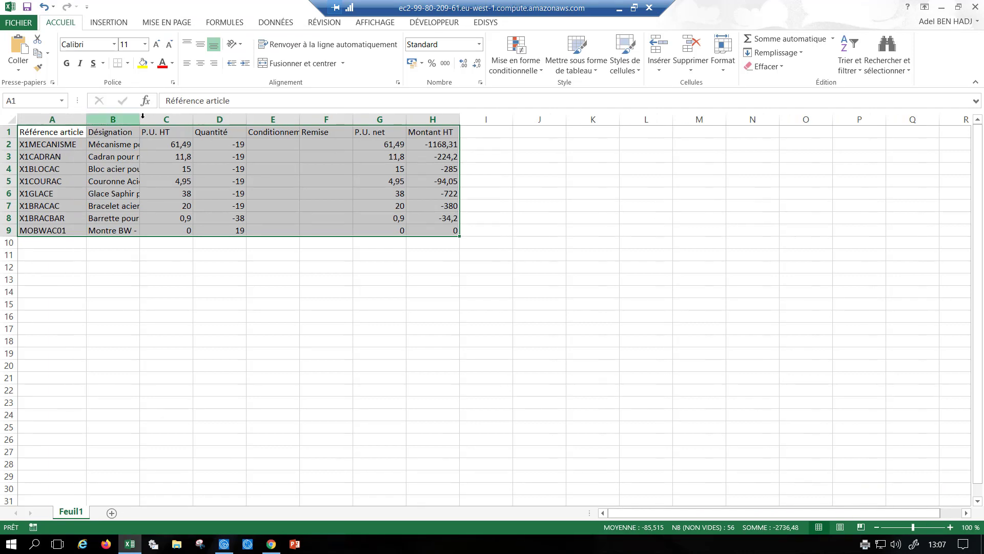
double_click(139, 119)
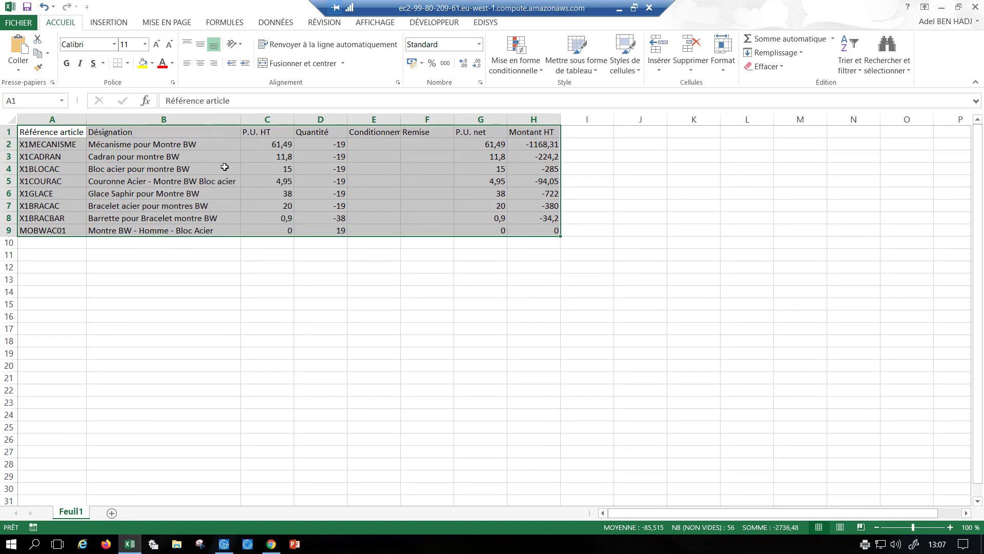
- Switch back to Sage 100cloud, close manufacturing order OF00003 with its changes accepted, and close the manufacturing documents list
mouse_move(223, 547)
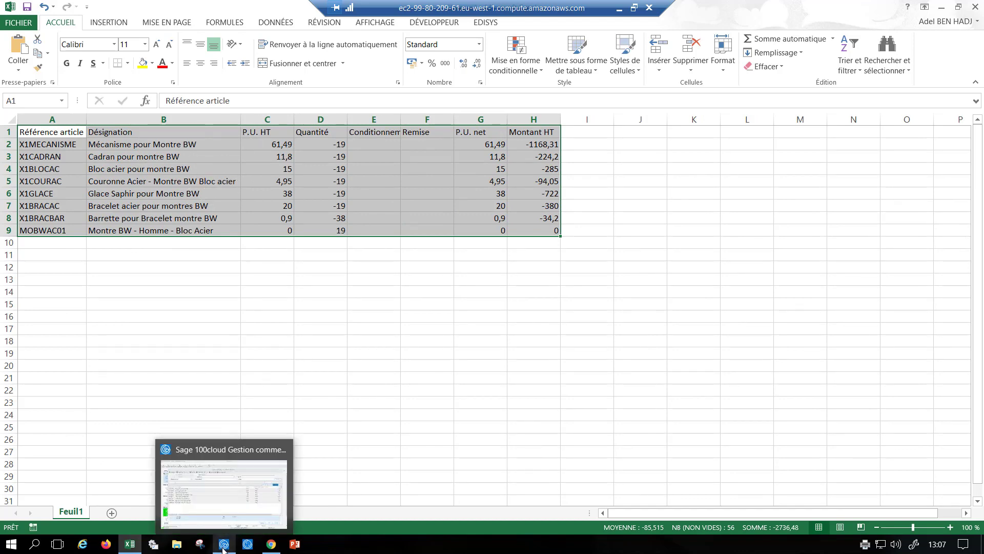
click(221, 505)
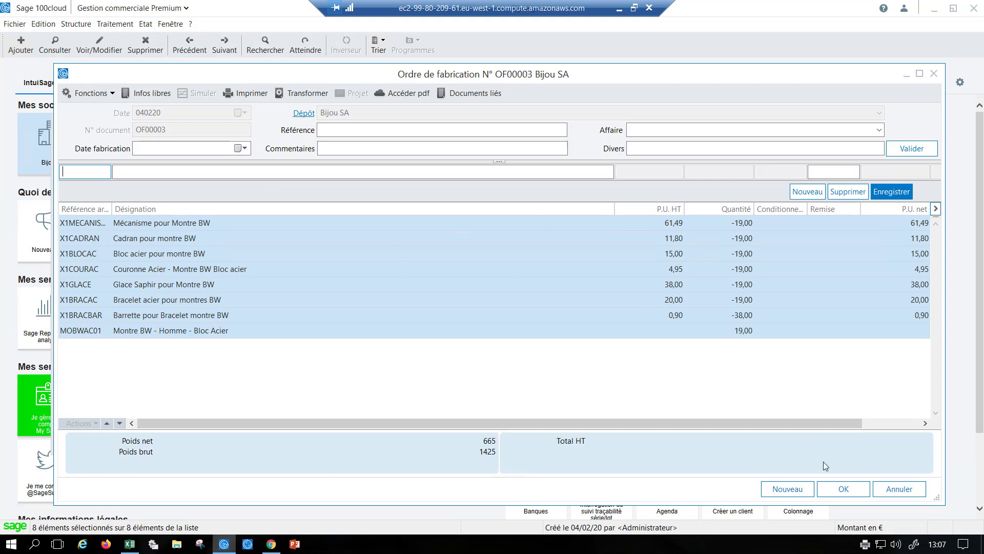
click(844, 489)
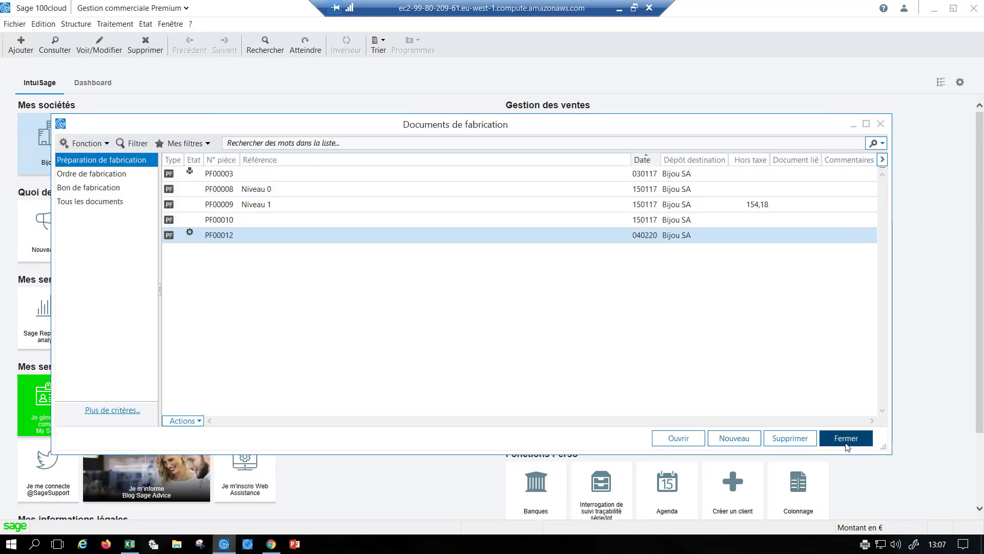
click(846, 444)
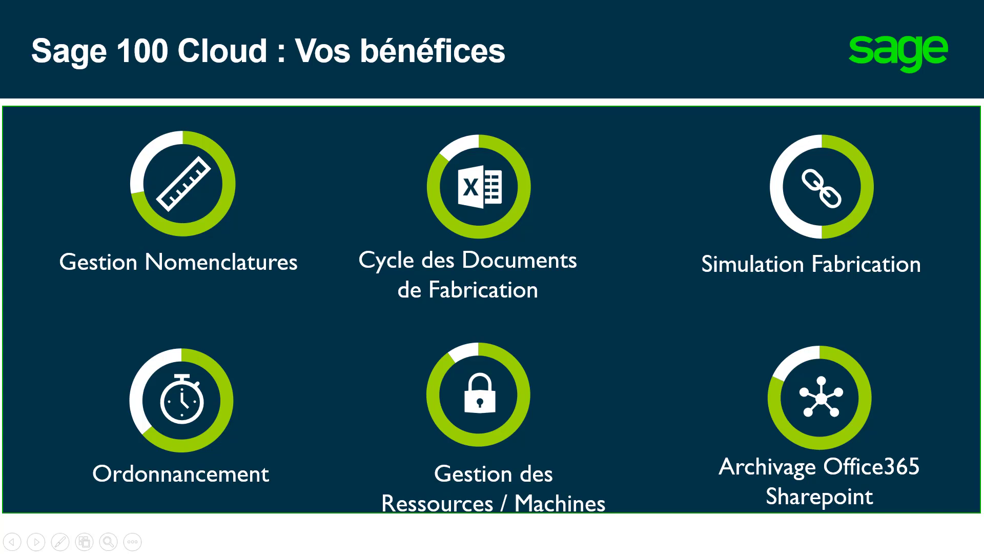
key(Right)
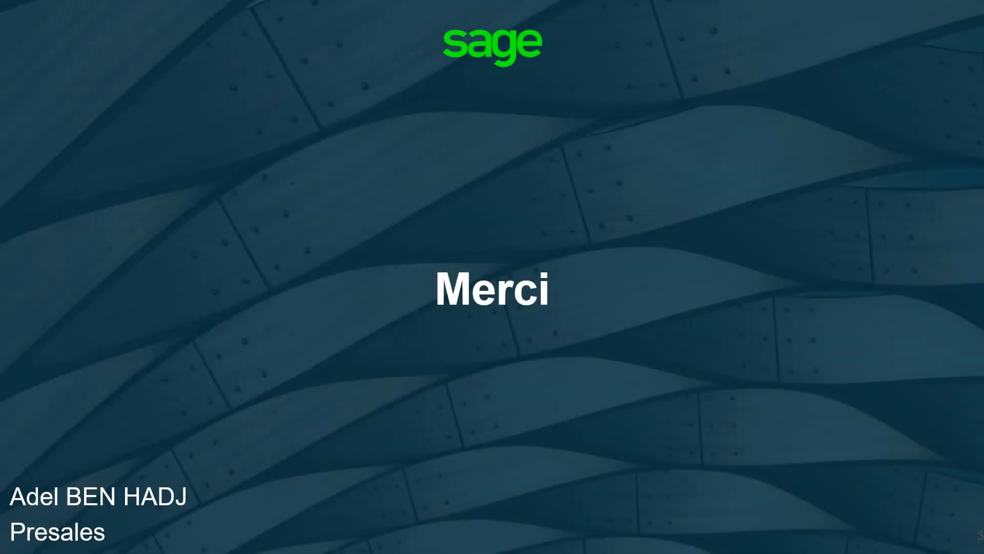